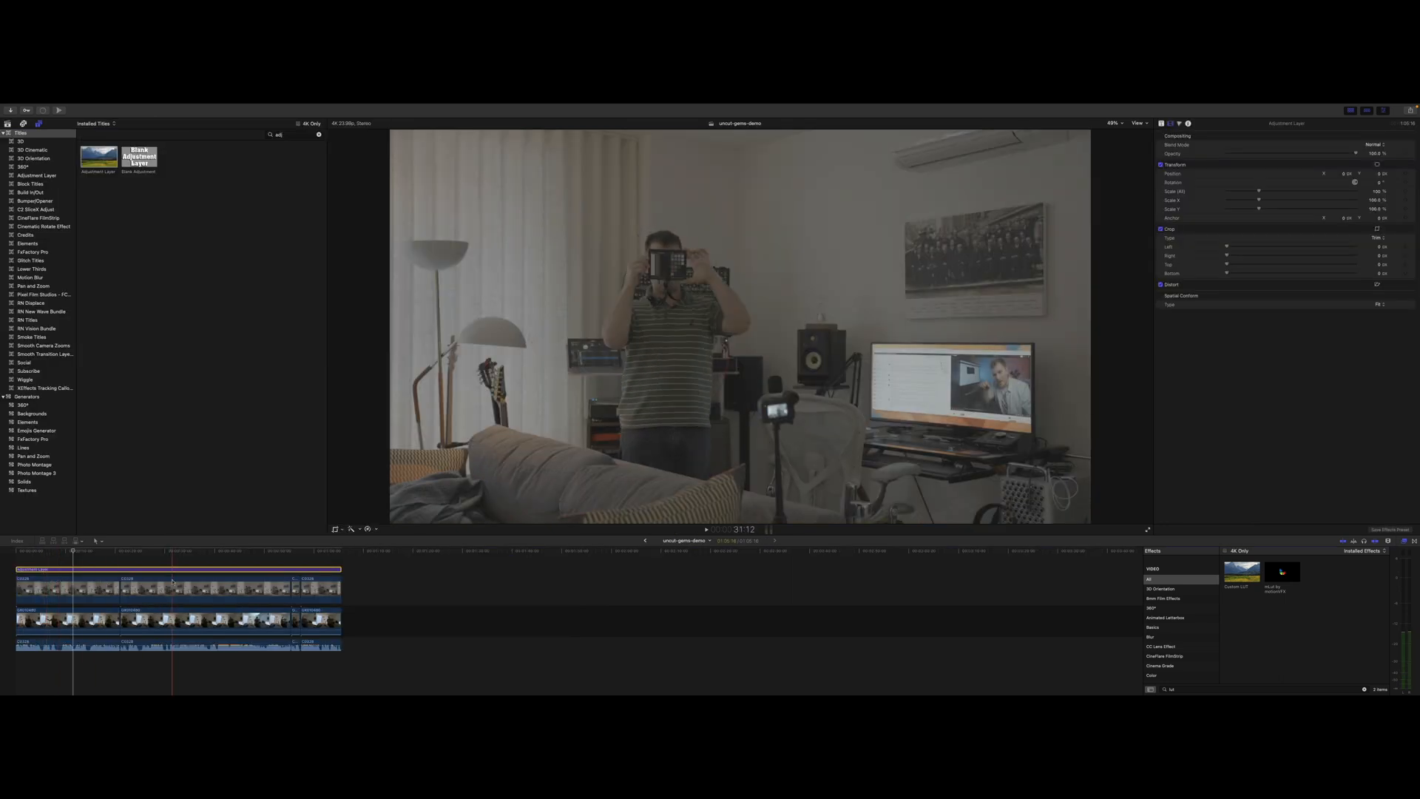
Apply the SGamut3CineSLog3 to LC-709 custom LUT to the adjustment layer and combine it with the upper clips into compound clip sony-after-lut
key(s)
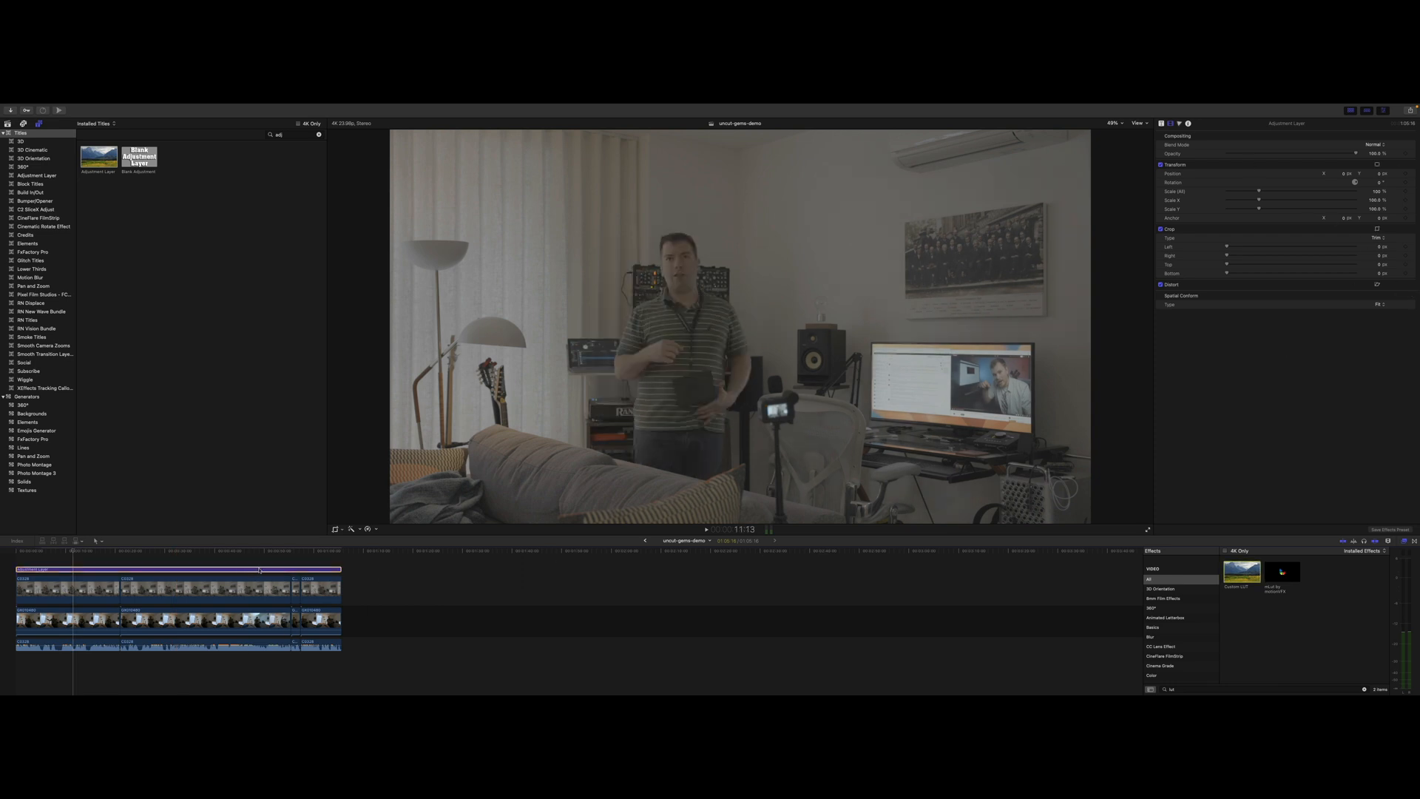
drag(260, 570, 261, 569)
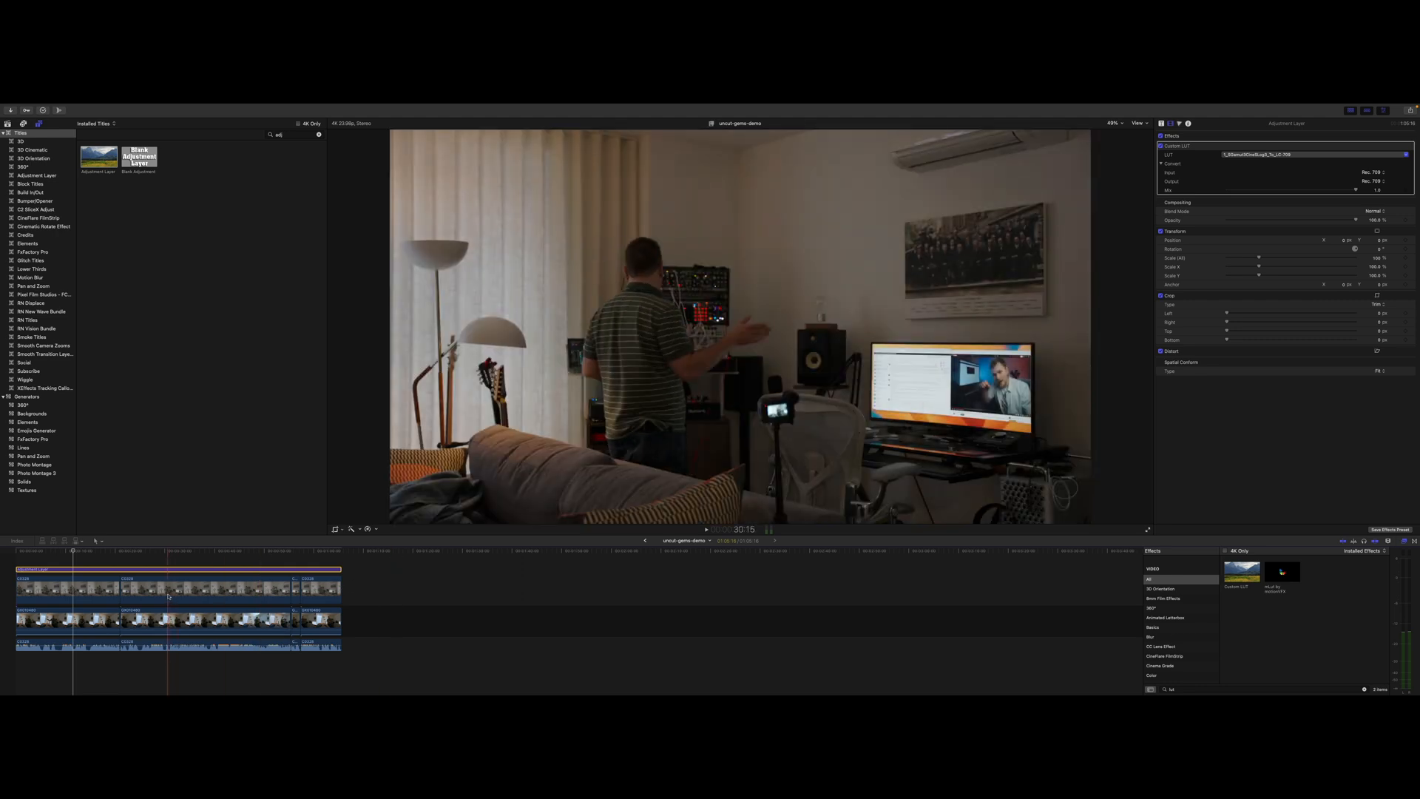
drag(169, 596, 17, 588)
key(alt+g)
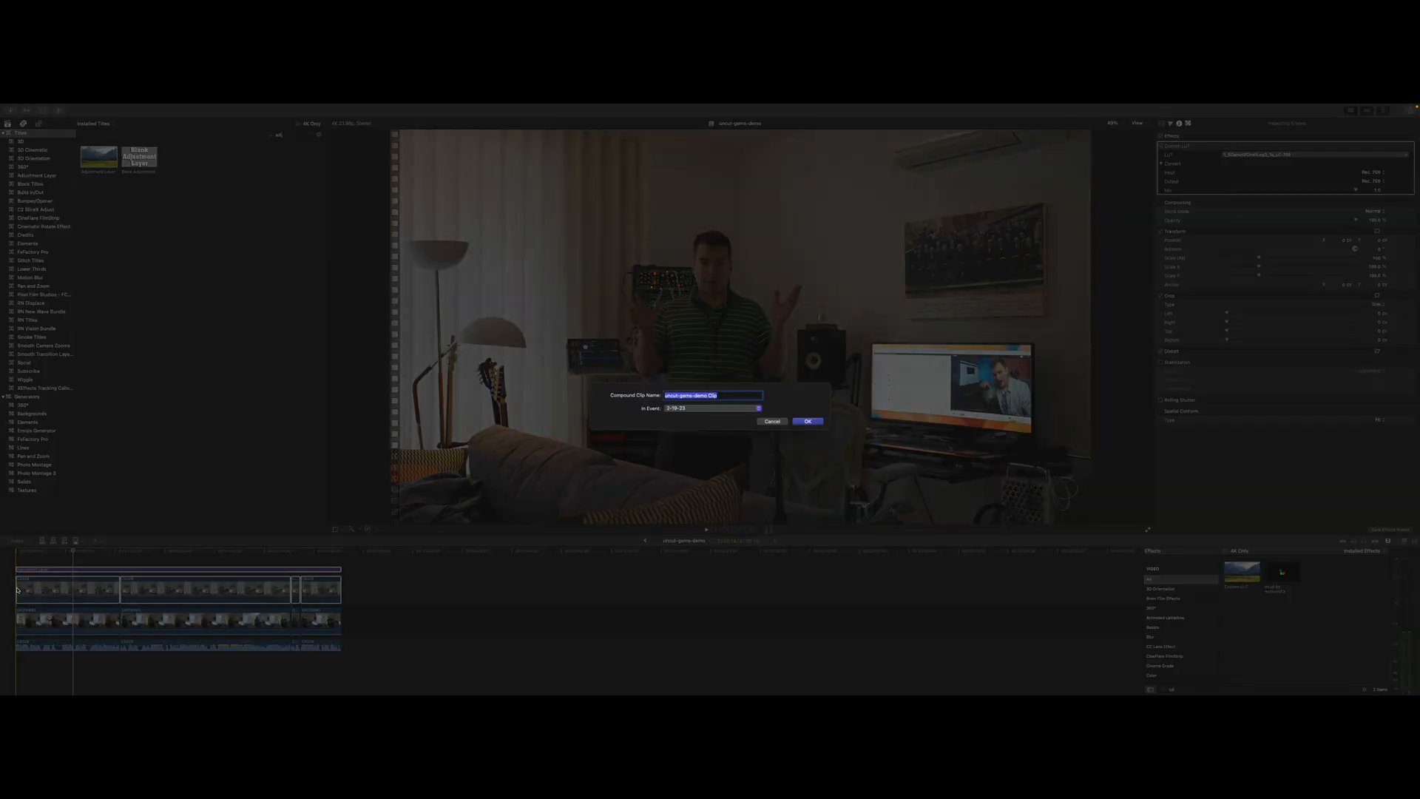
text(sony-)
key(Return)
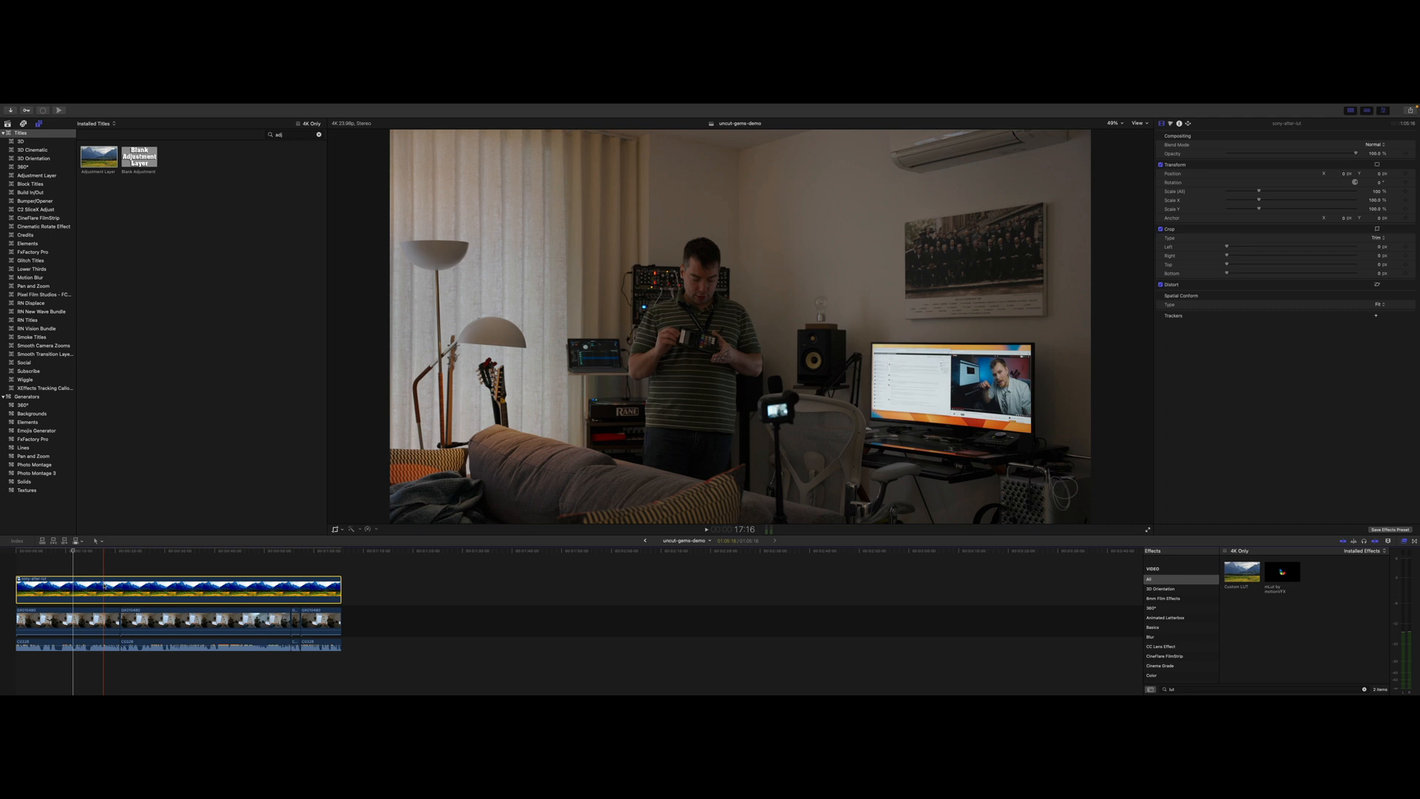
Compare the compound clip with the footage beneath it by disabling and re-enabling it
key(v)
key(v)
key(super+shift+z)
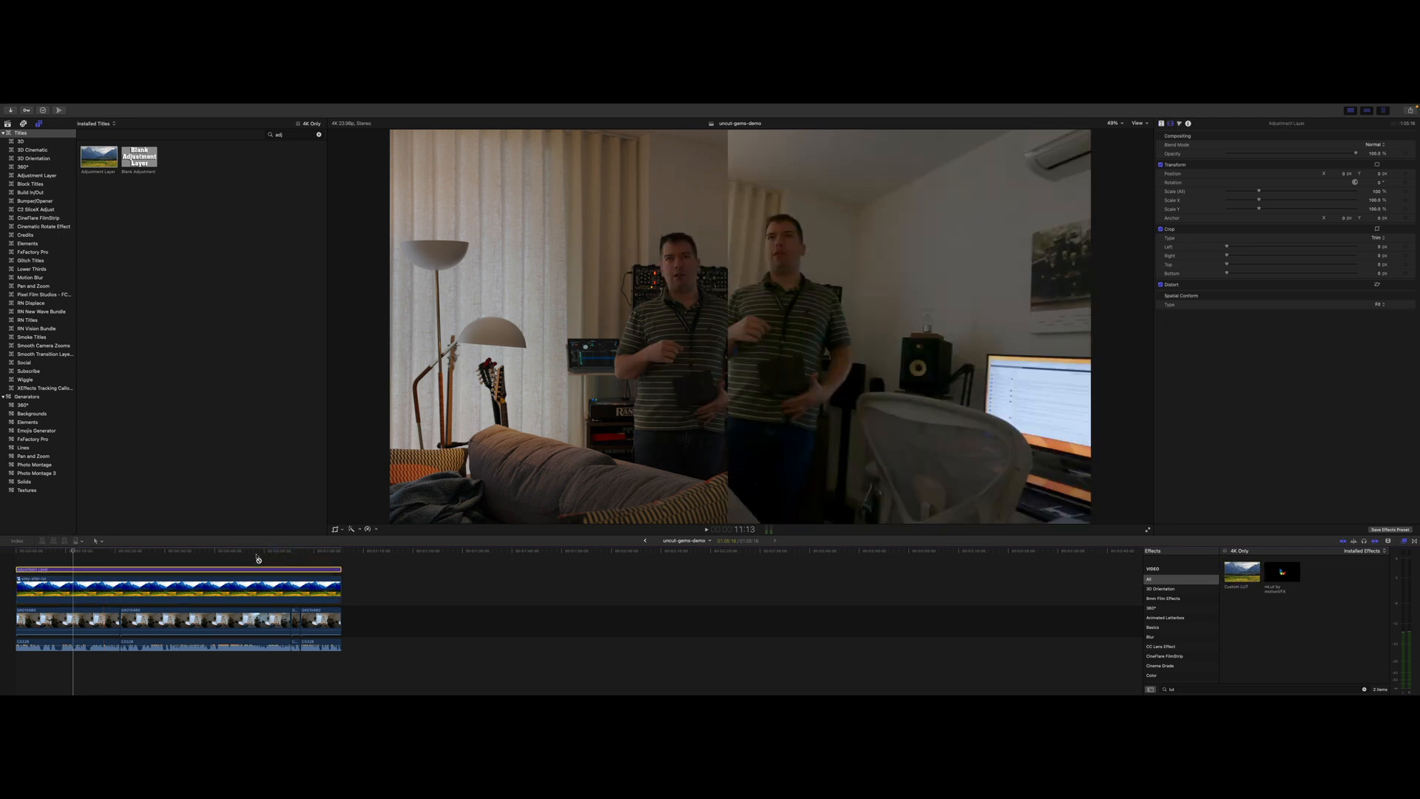
Apply a Custom LUT effect with the Uncut look LUT to the adjustment layer above both clips and preview it at 31:02 and 19:07
drag(248, 572, 249, 572)
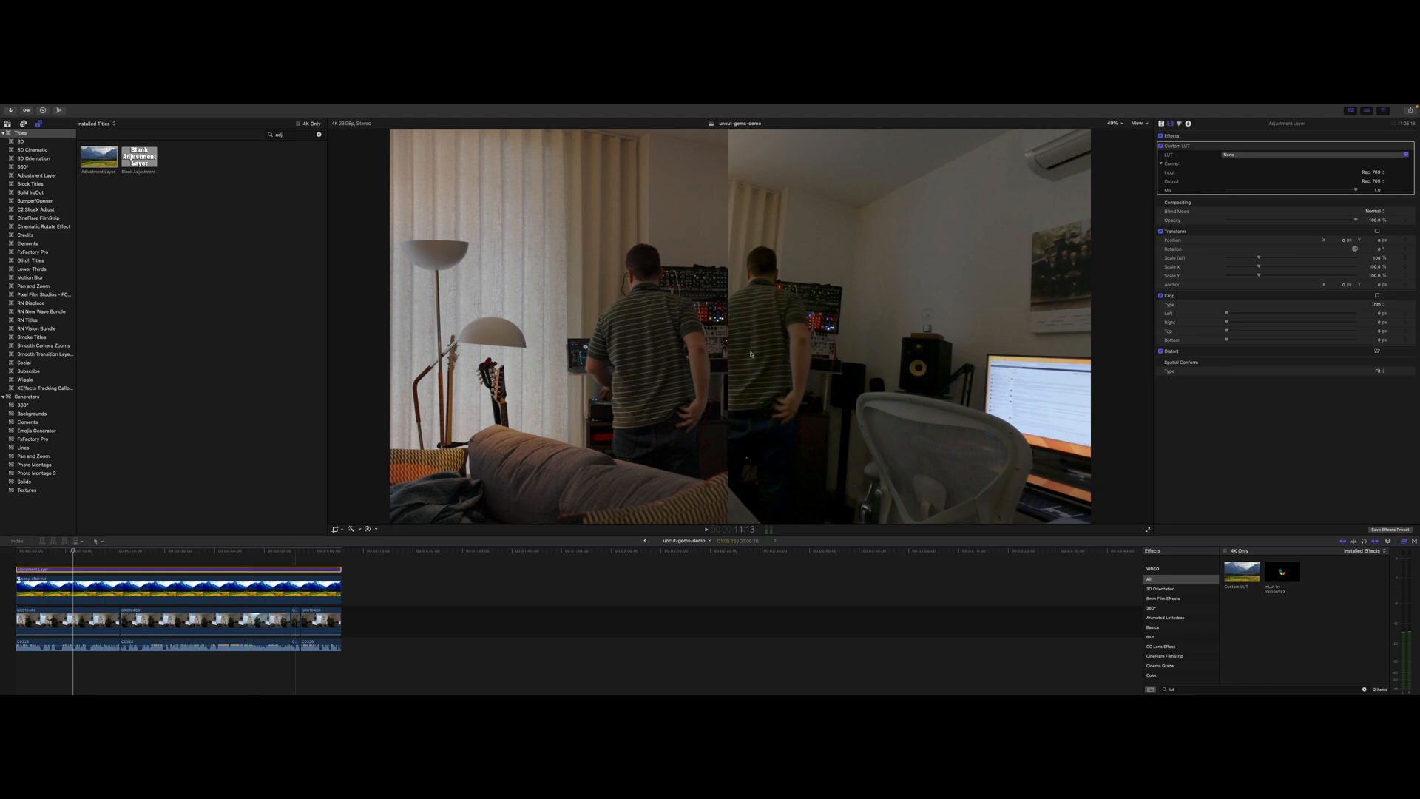
click(1250, 160)
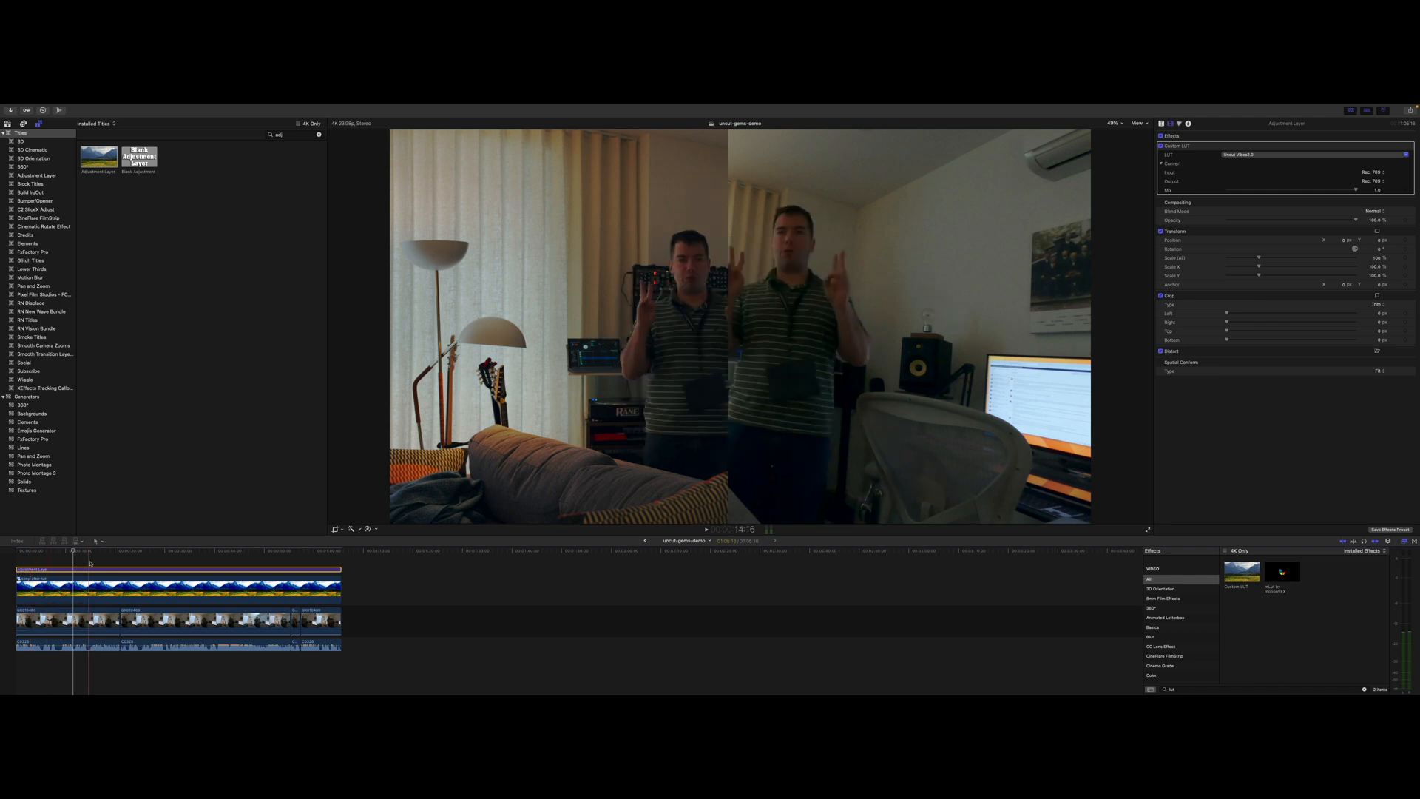
click(164, 553)
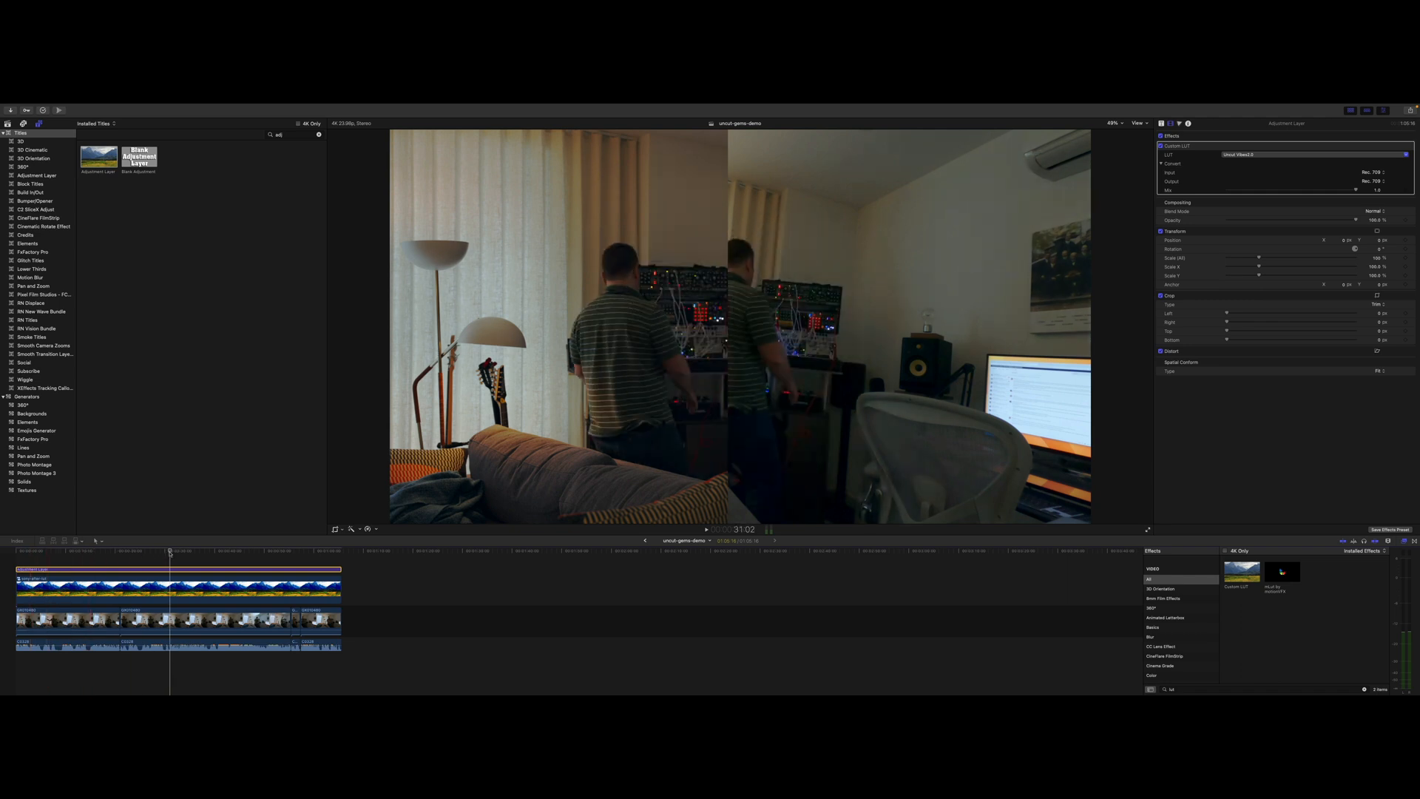
click(111, 553)
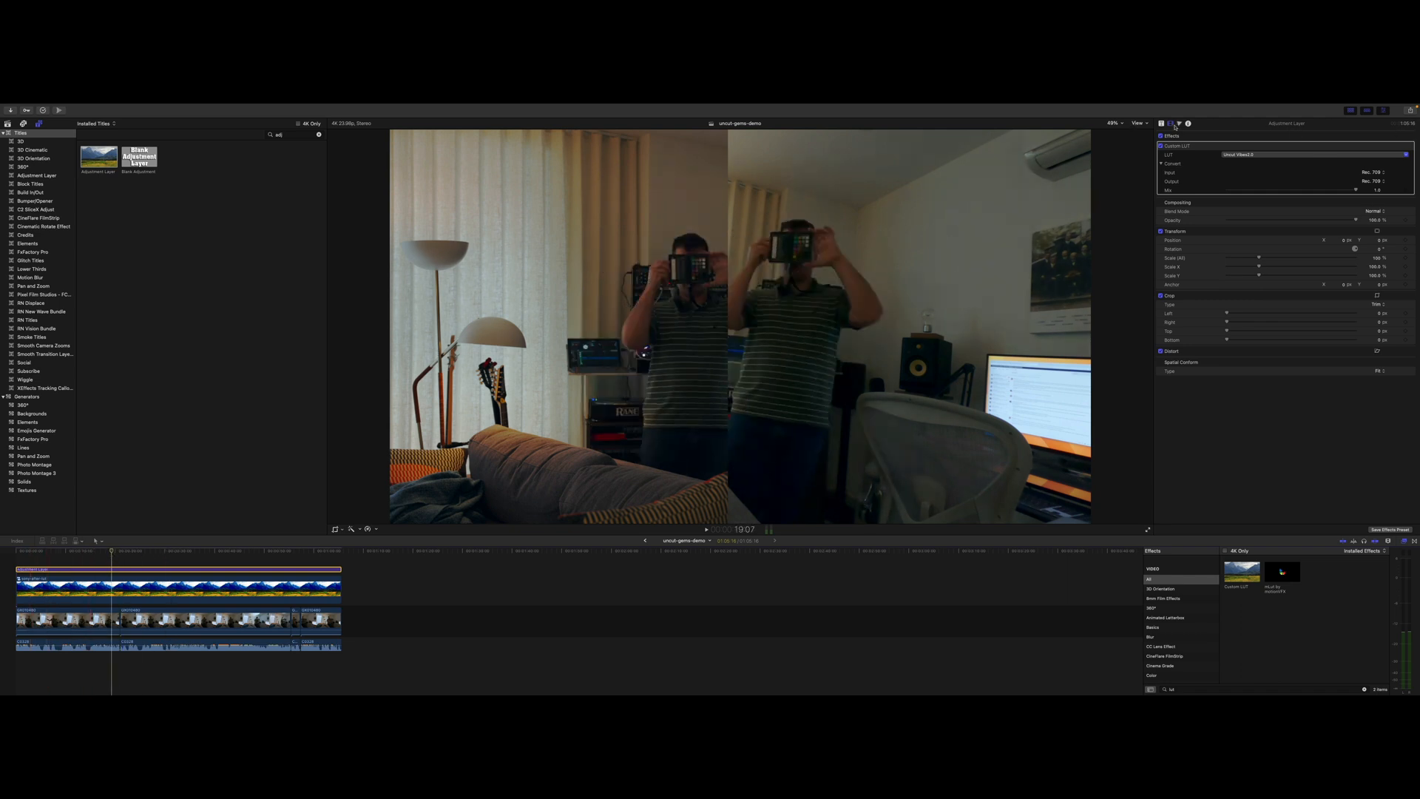
Add a Color Curves correction to the adjustment layer and slightly raise the luma curve in the shadows and highlights
click(1180, 125)
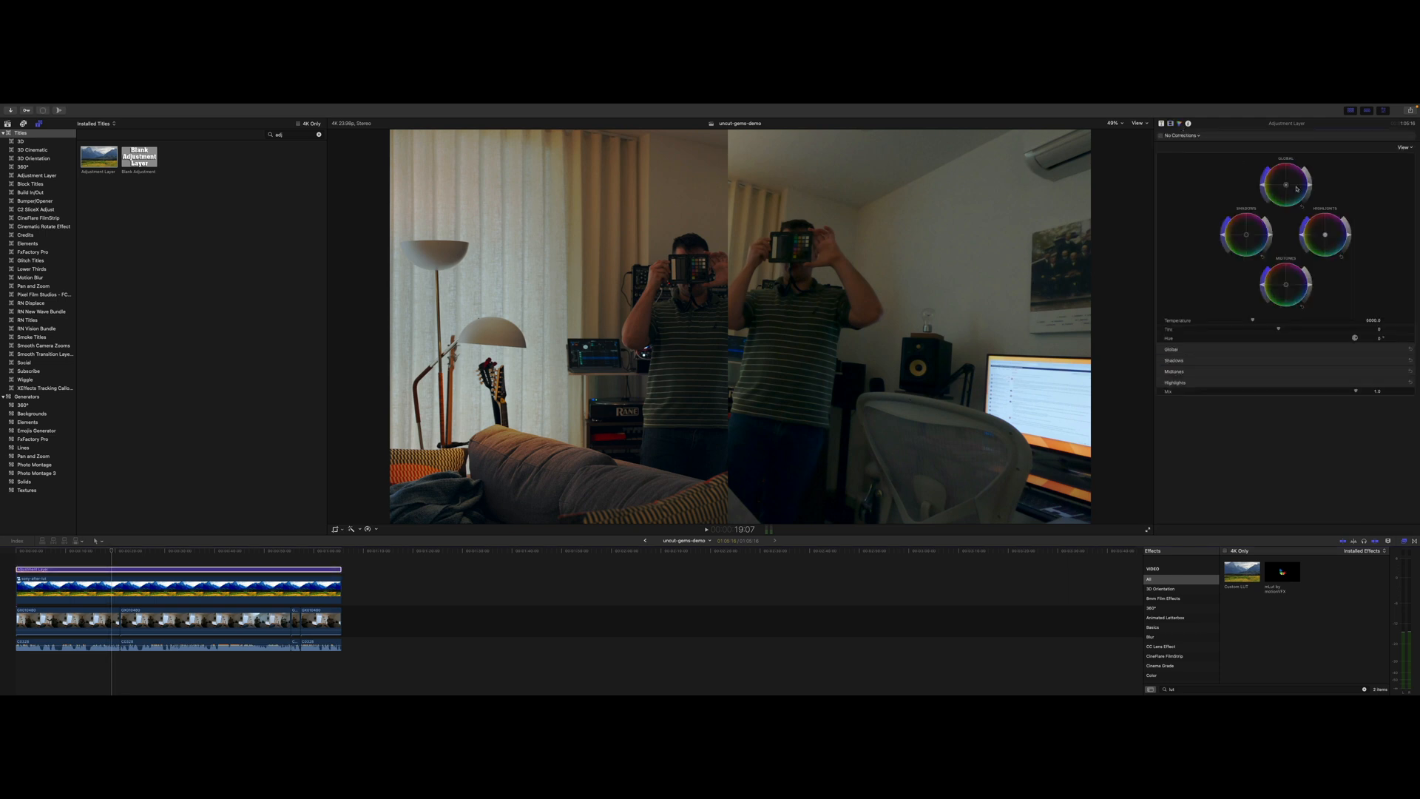
key(super+6)
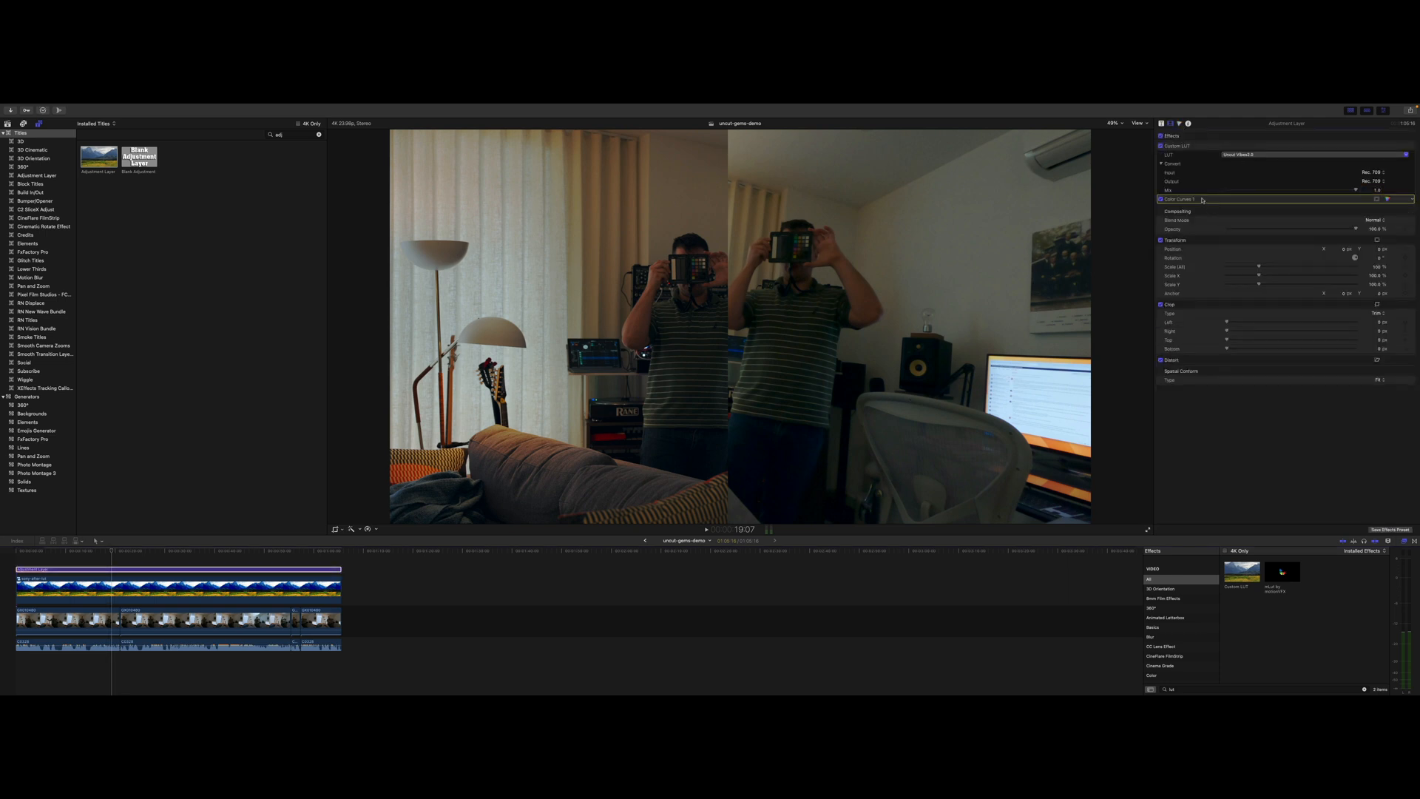
key(alt+super+u)
click(1180, 126)
drag(1320, 180, 1311, 181)
click(1232, 193)
drag(1233, 193, 1217, 198)
drag(1329, 171, 1329, 175)
Disable the top adjustment layer and park the playhead at 27:04, on the frame where the colour chart is held up
drag(215, 548, 149, 551)
key(c)
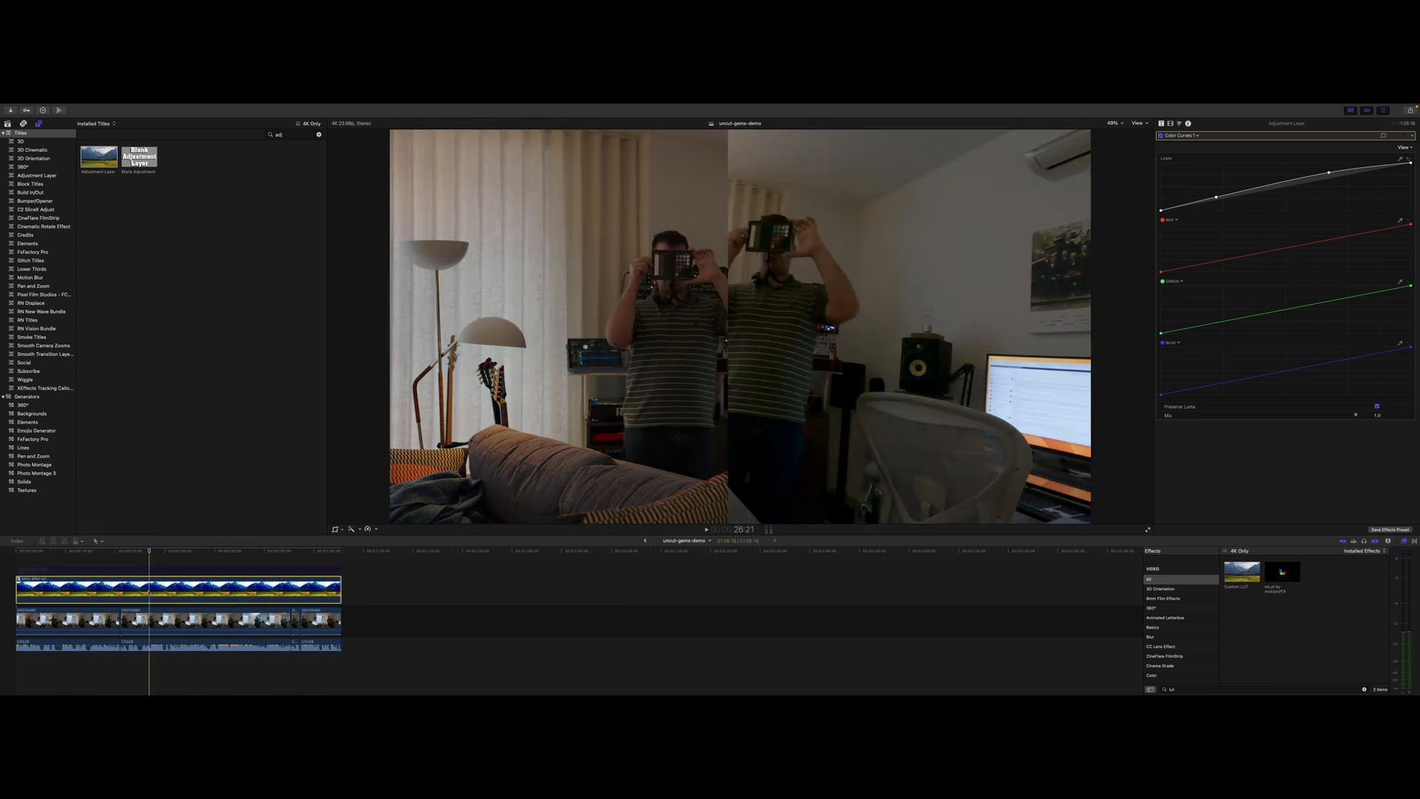
key(super+equal)
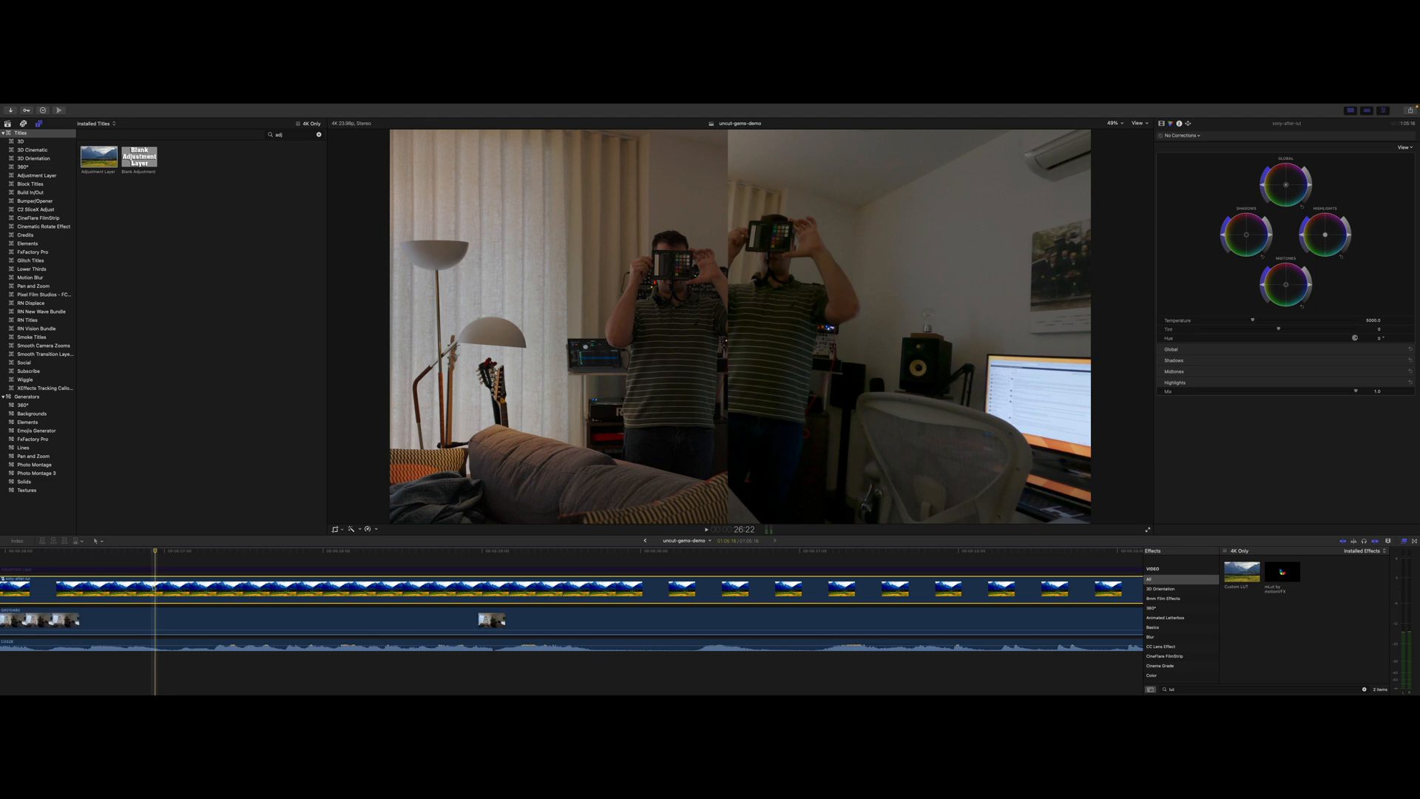
drag(163, 551, 195, 568)
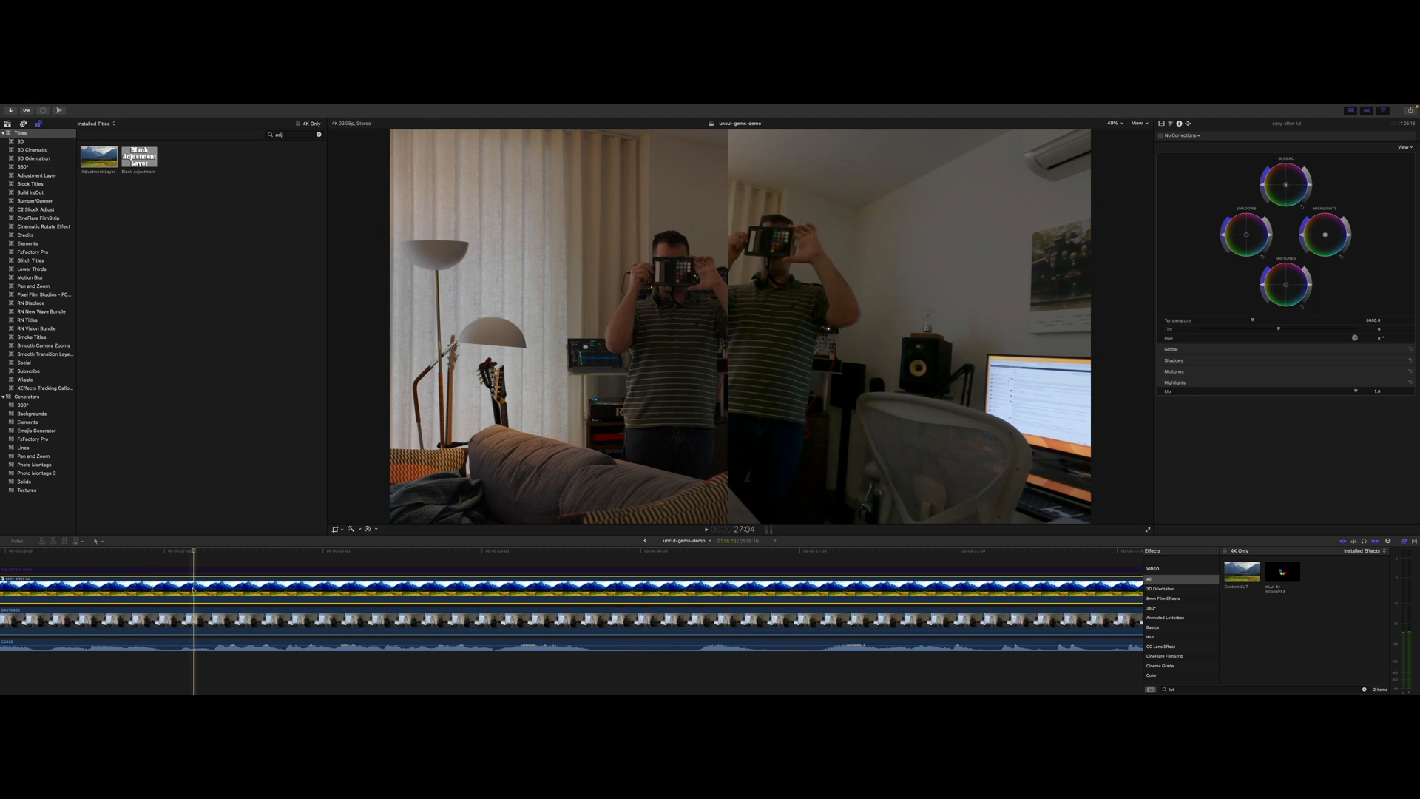
click(195, 570)
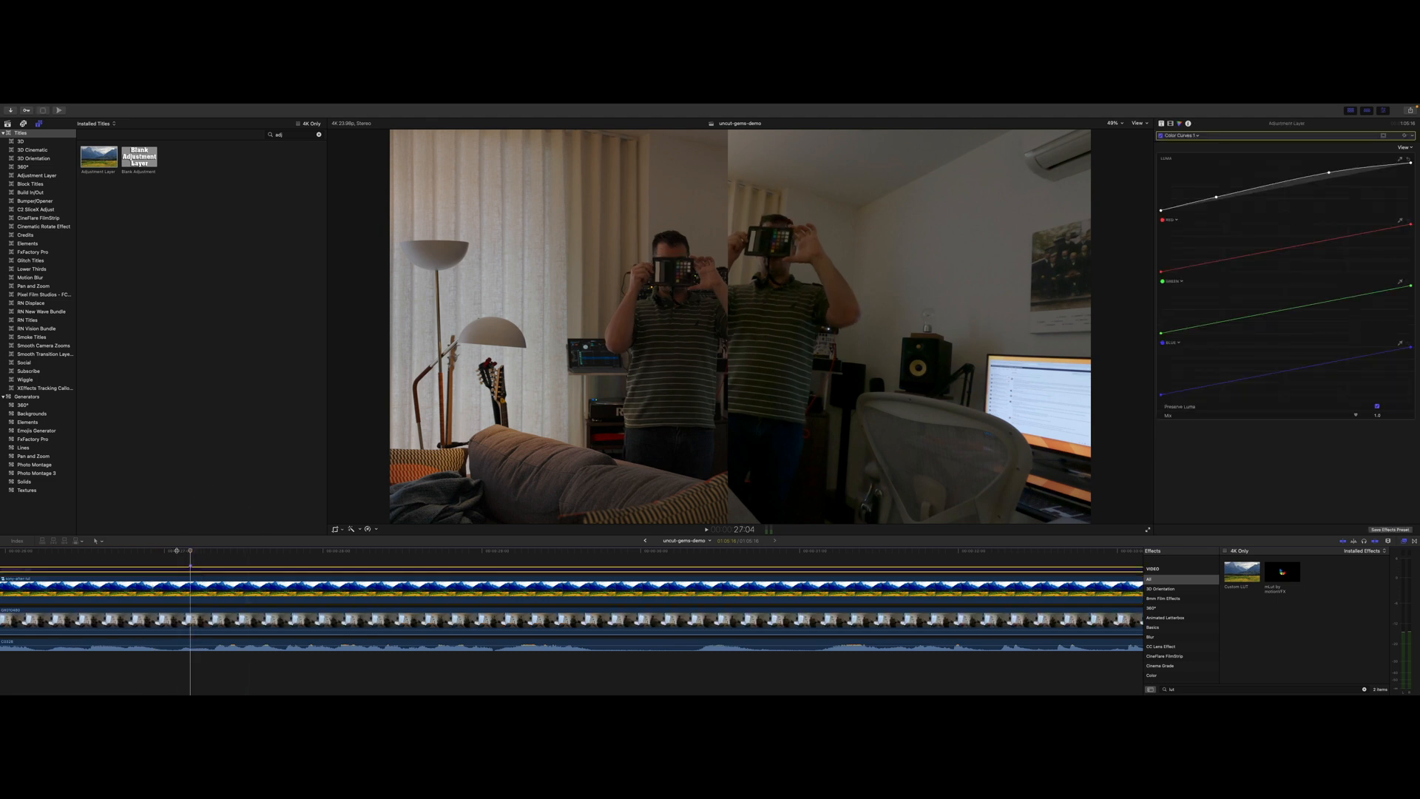
Trim the compound clip on all four sides down to a small area of the colour chart
click(192, 588)
click(343, 530)
click(359, 549)
drag(397, 429, 654, 314)
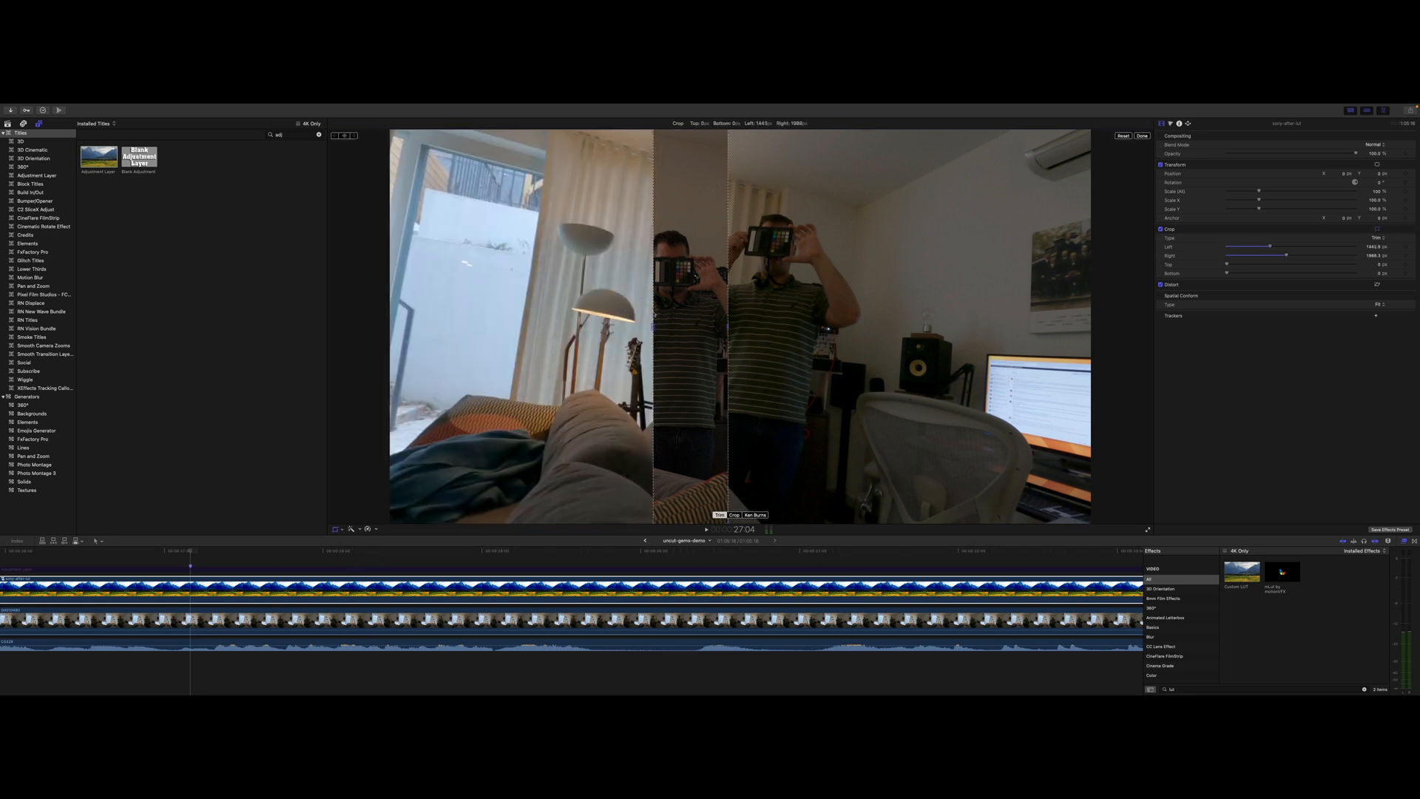
drag(692, 523, 670, 272)
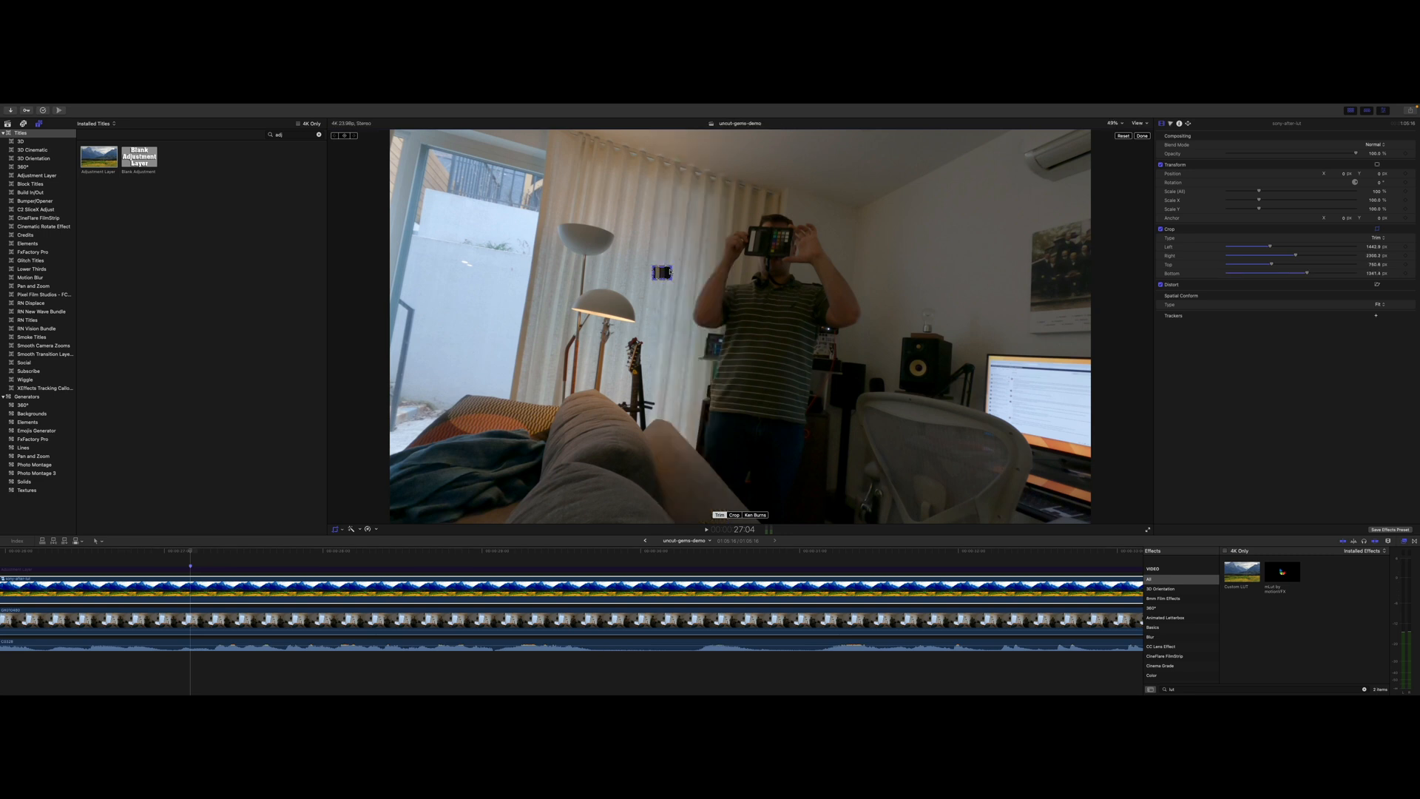
click(1141, 136)
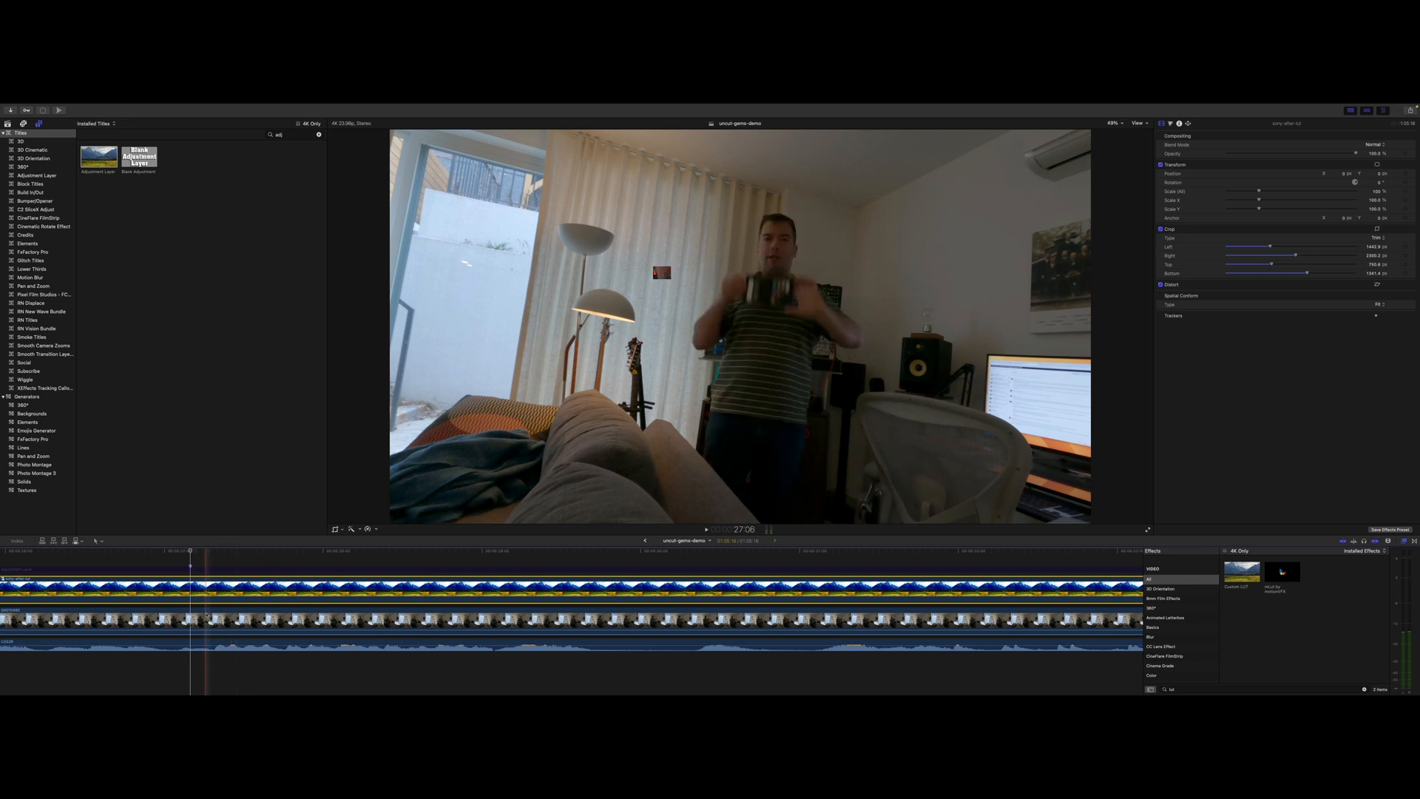
Disable the clip beneath the compound clip and show the video scopes as a vectorscope
click(191, 620)
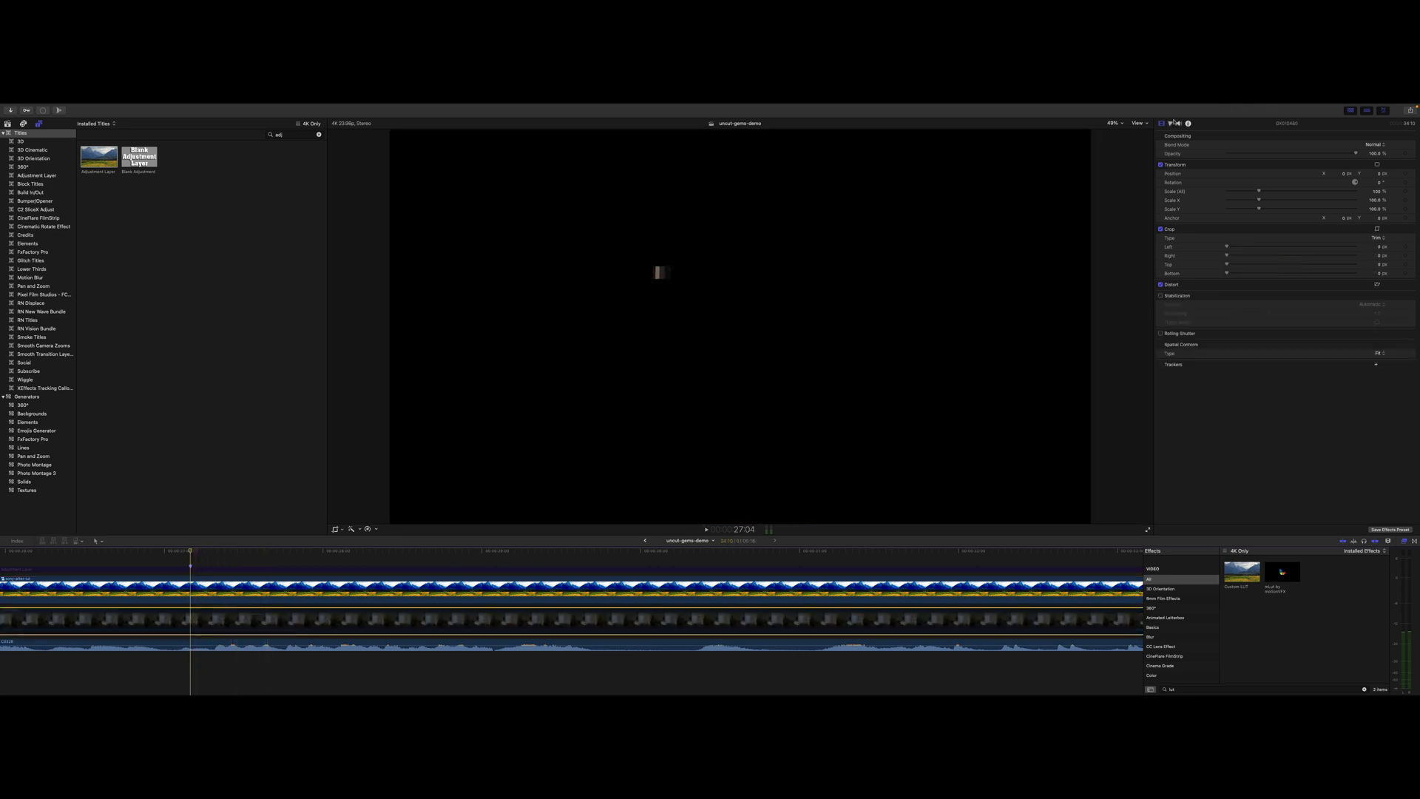
click(1138, 127)
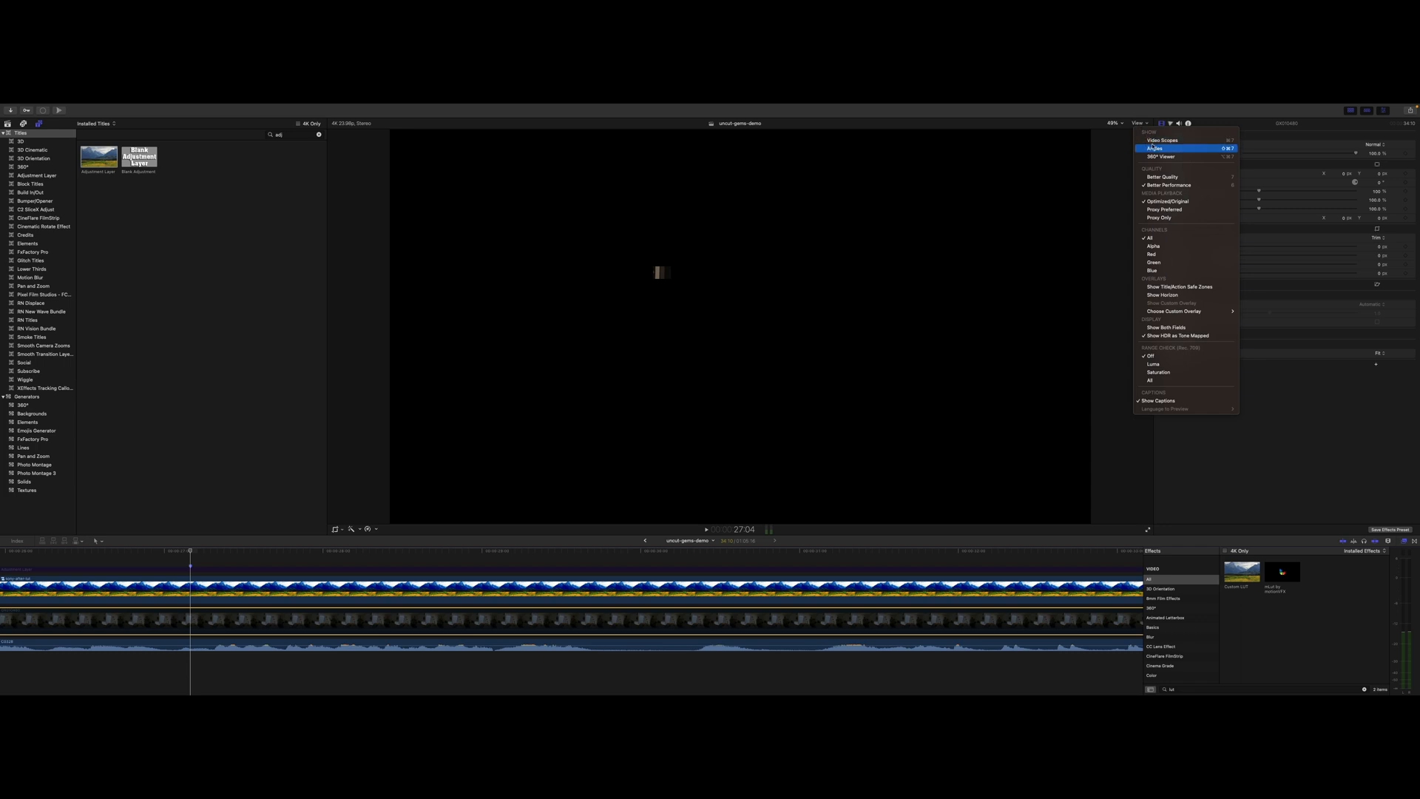
click(1154, 142)
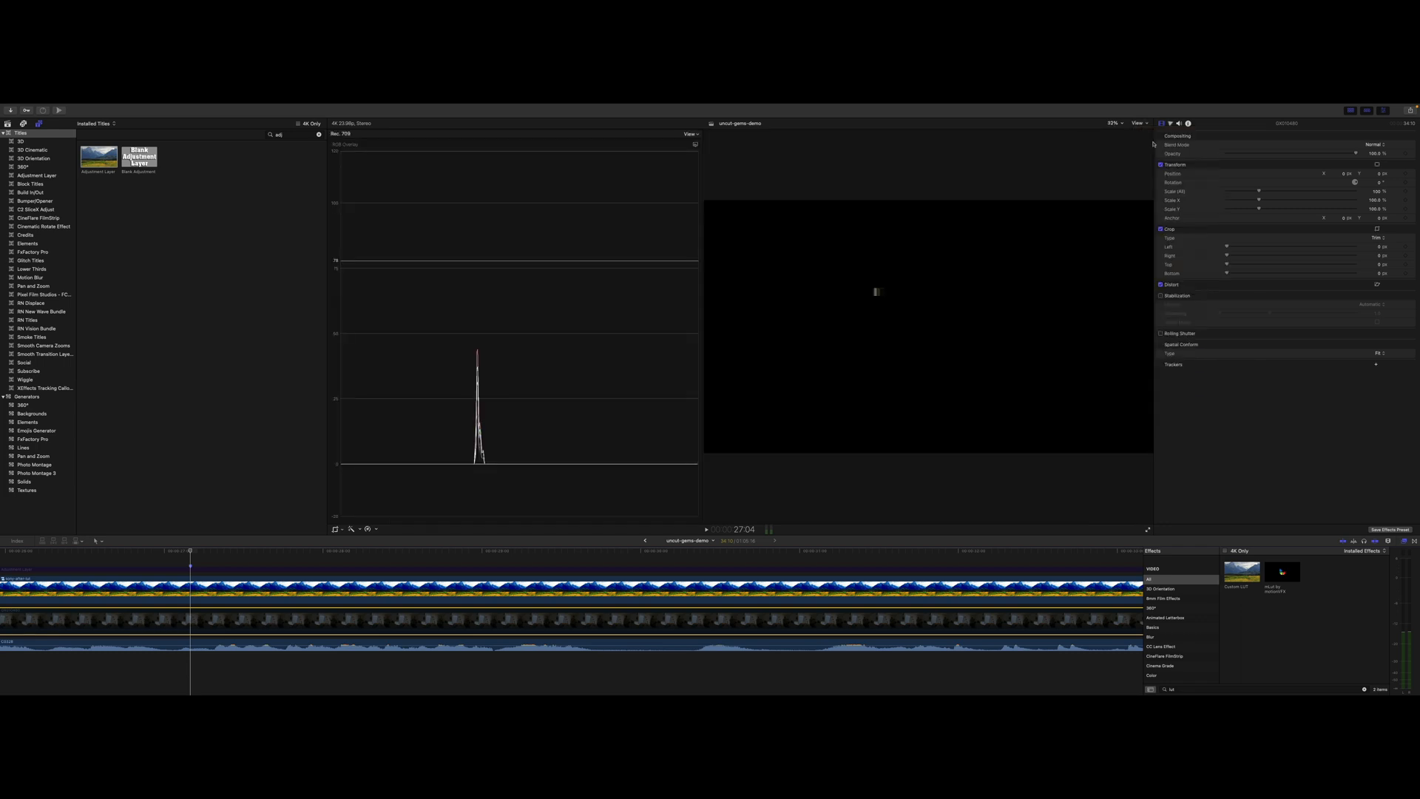
click(690, 134)
right_click(463, 147)
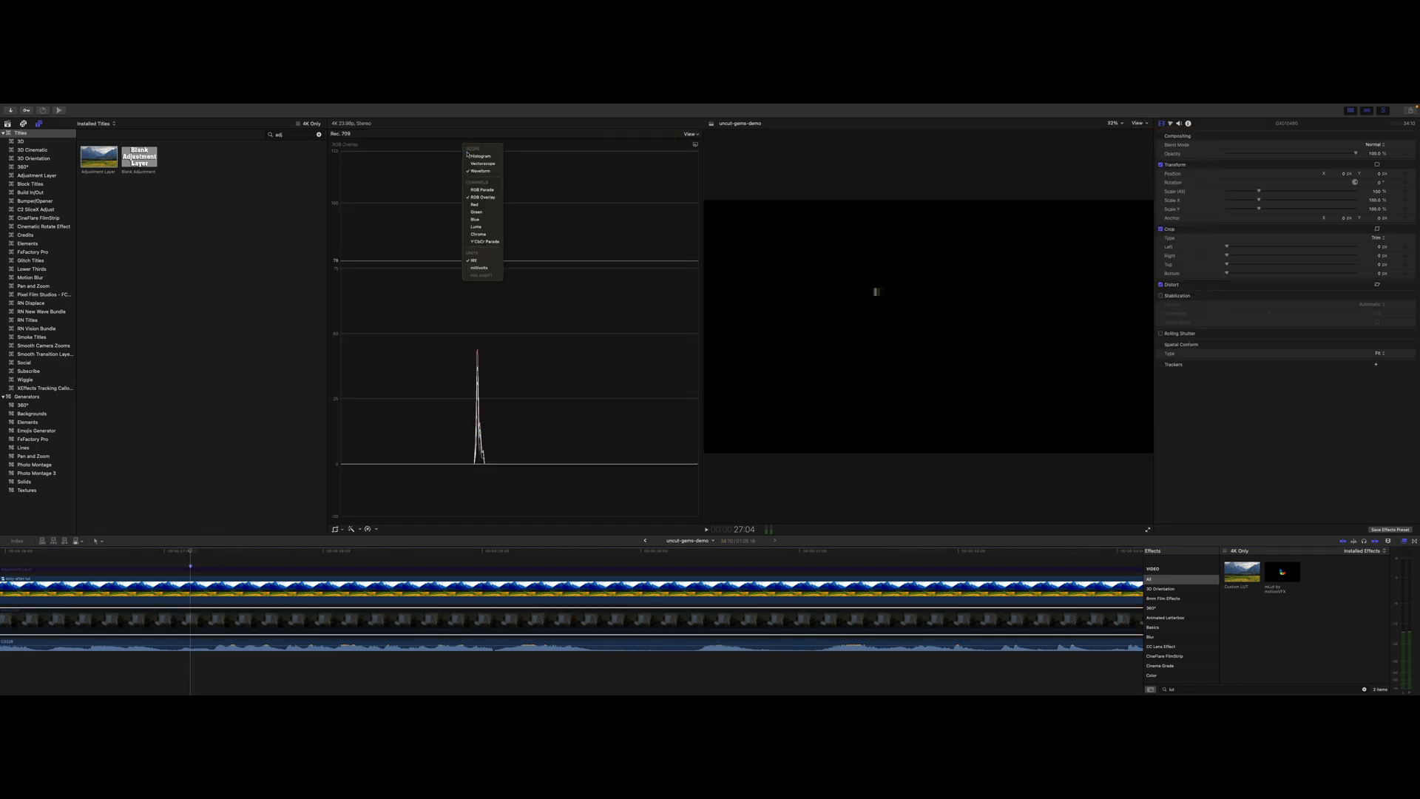
click(479, 164)
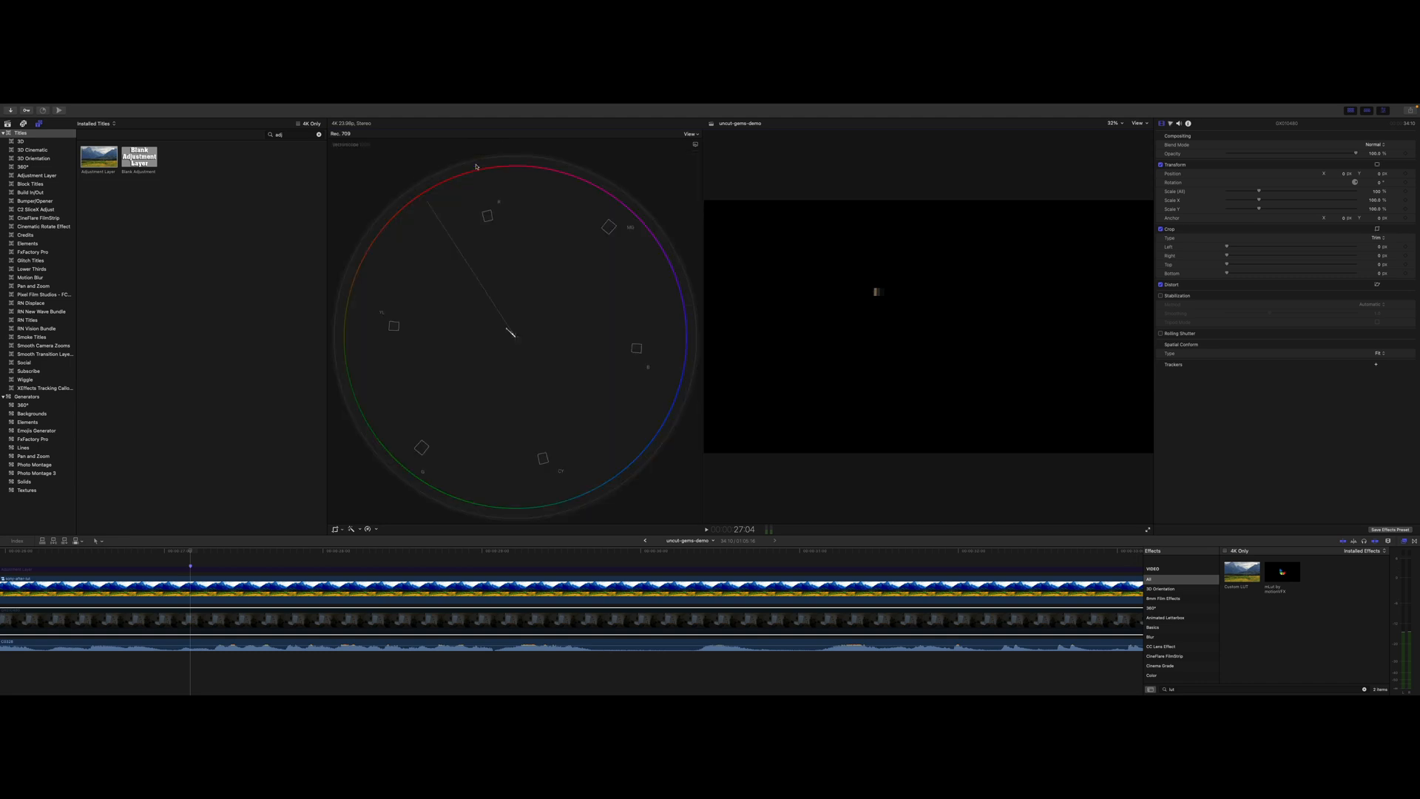
Add a Color Wheels correction to the compound clip, lowering its temperature and adjusting the global wheel to neutralise the chart patches
key(super+6)
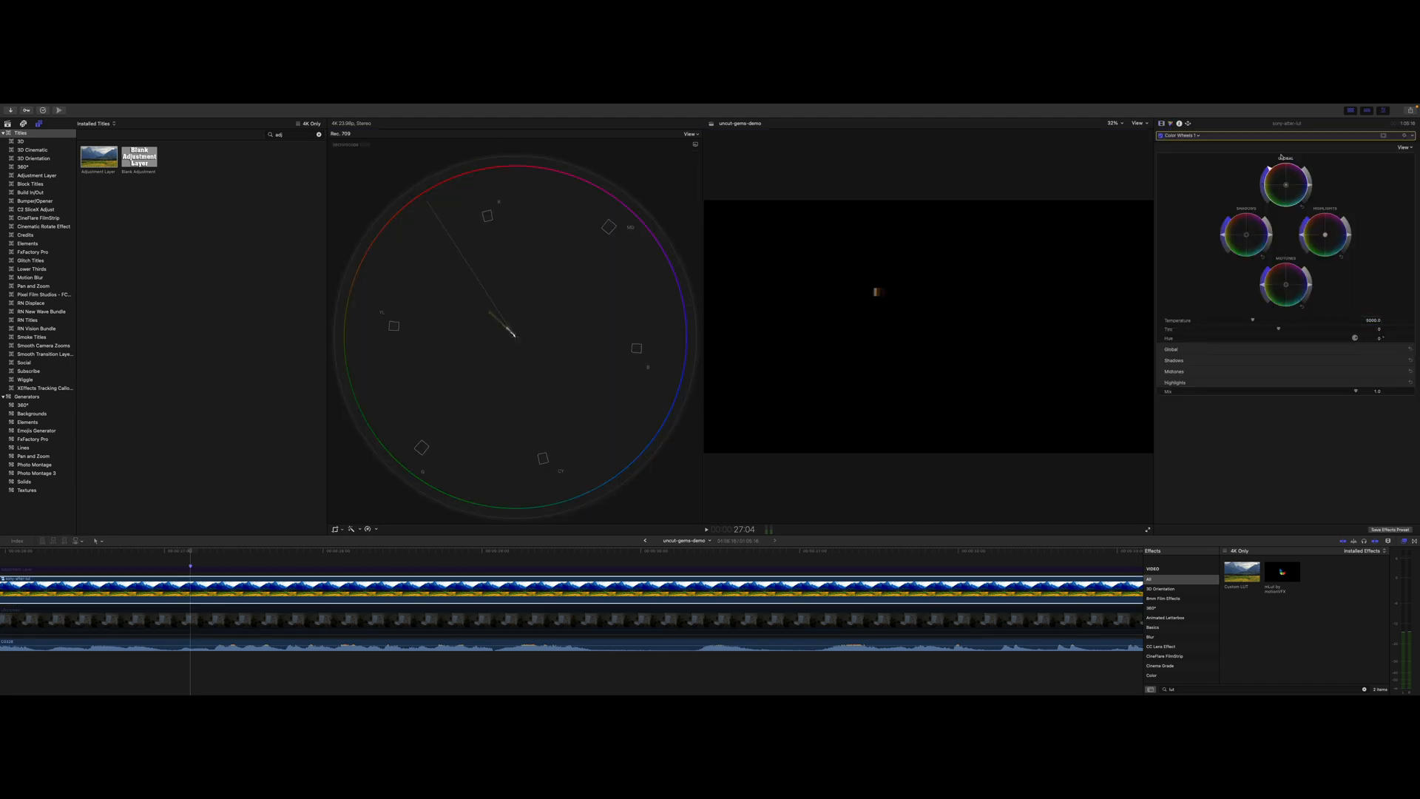
key(Delete)
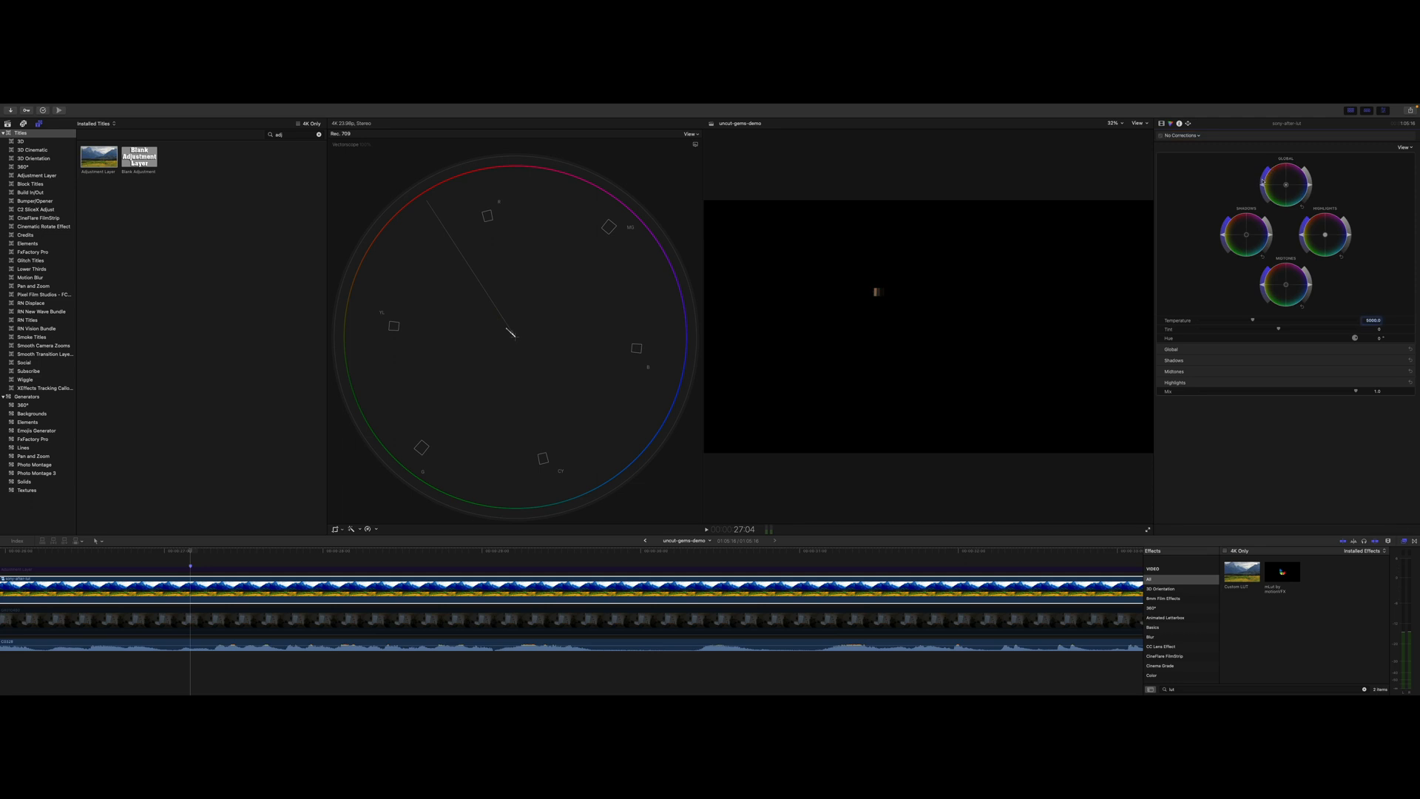
key(super+z)
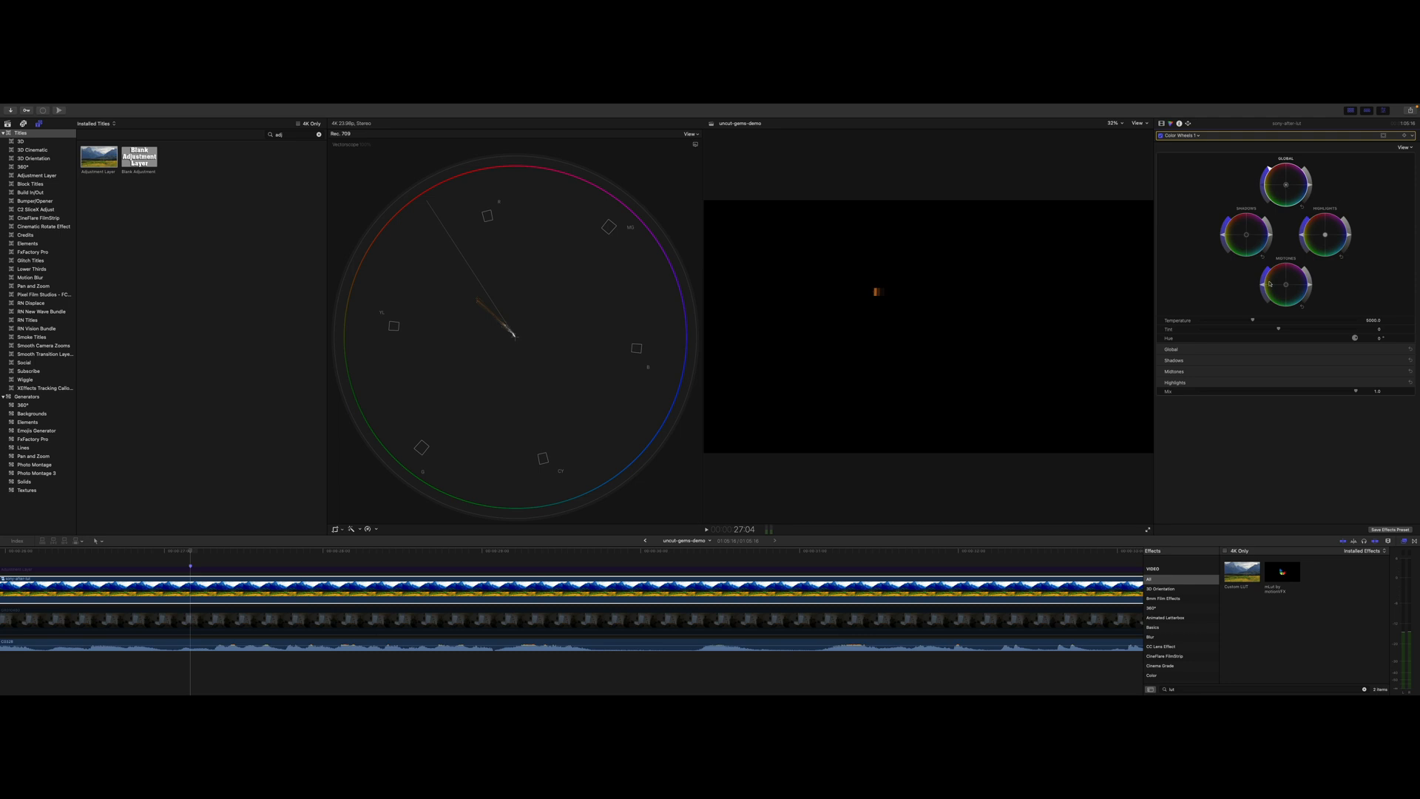
drag(1252, 321, 1213, 319)
drag(1286, 187, 1291, 244)
drag(1219, 322, 1208, 320)
Add a Color Curves correction to the compound clip, pull the red curve's midpoint down slightly and move the luma white point inward
click(1185, 136)
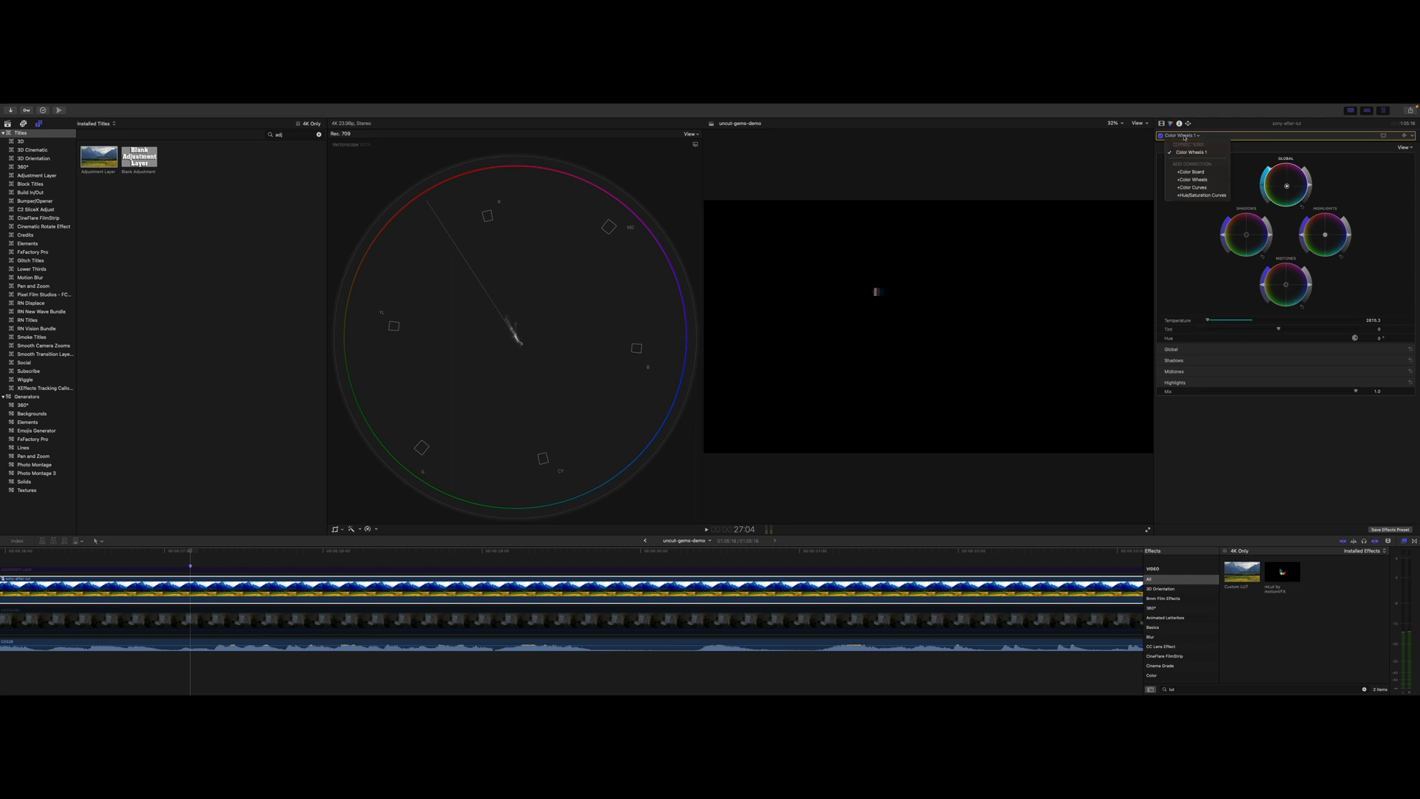
click(1193, 187)
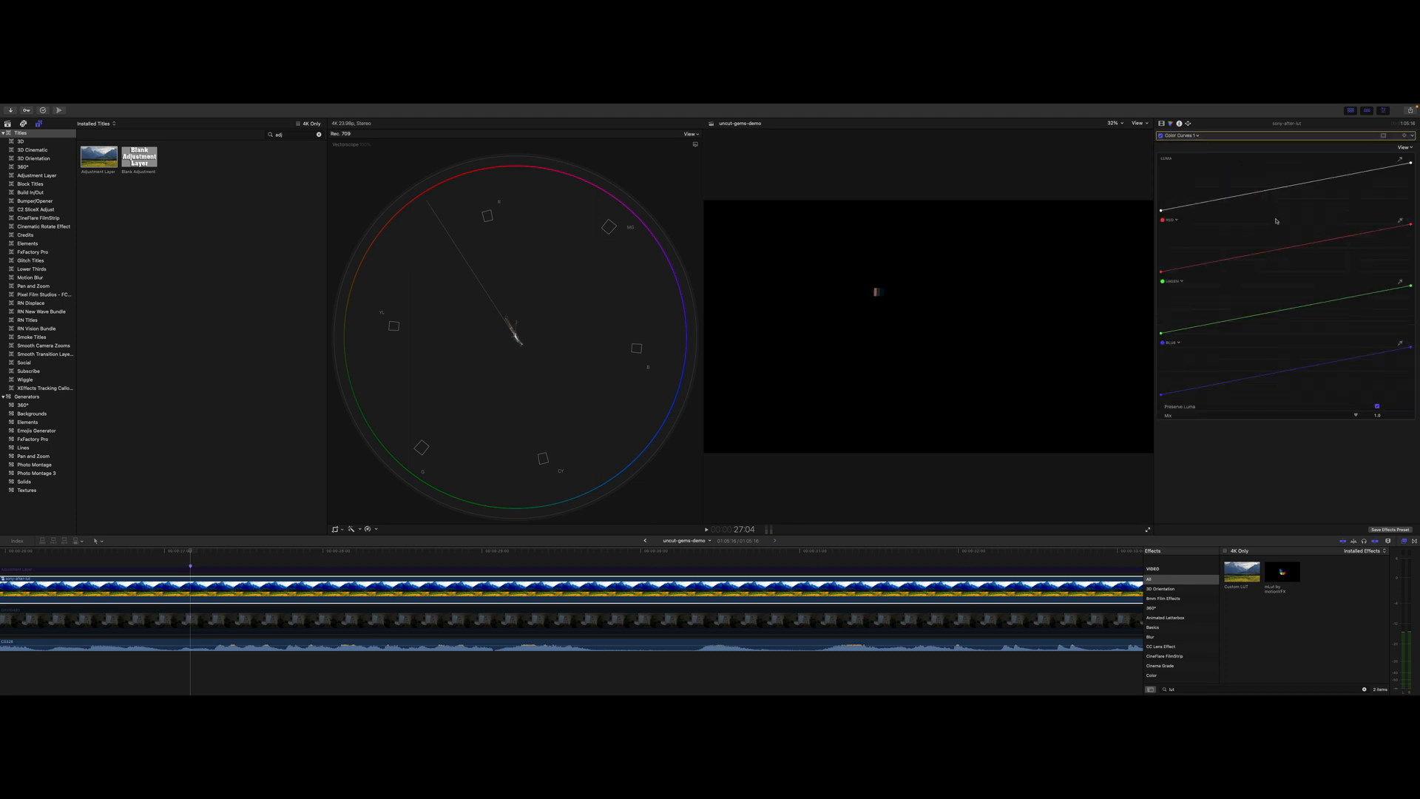
drag(1283, 250, 1289, 253)
drag(1411, 164, 1345, 164)
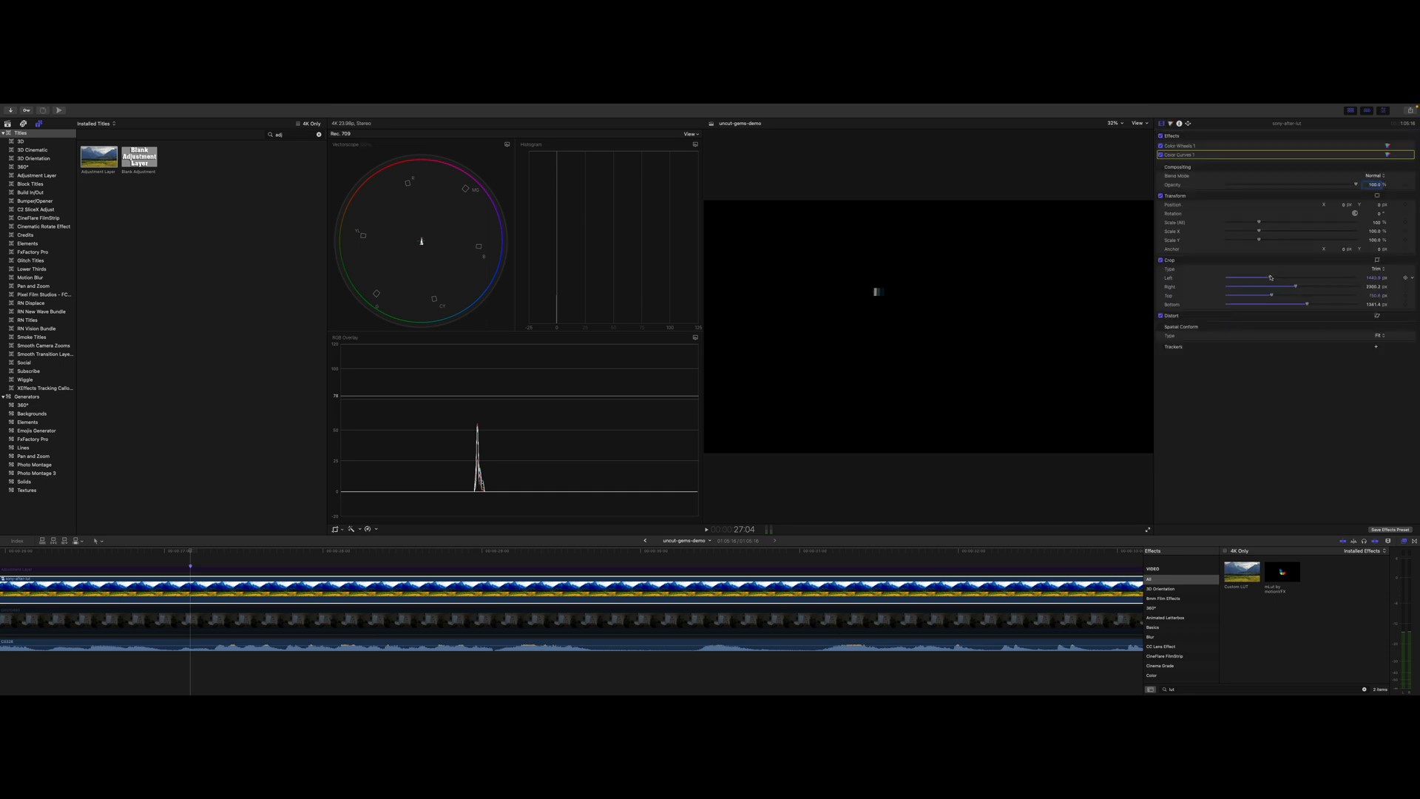
Reset the compound clip's crop to 0 px on all sides and raise the Color Wheels temperature slightly
drag(1271, 278, 1226, 278)
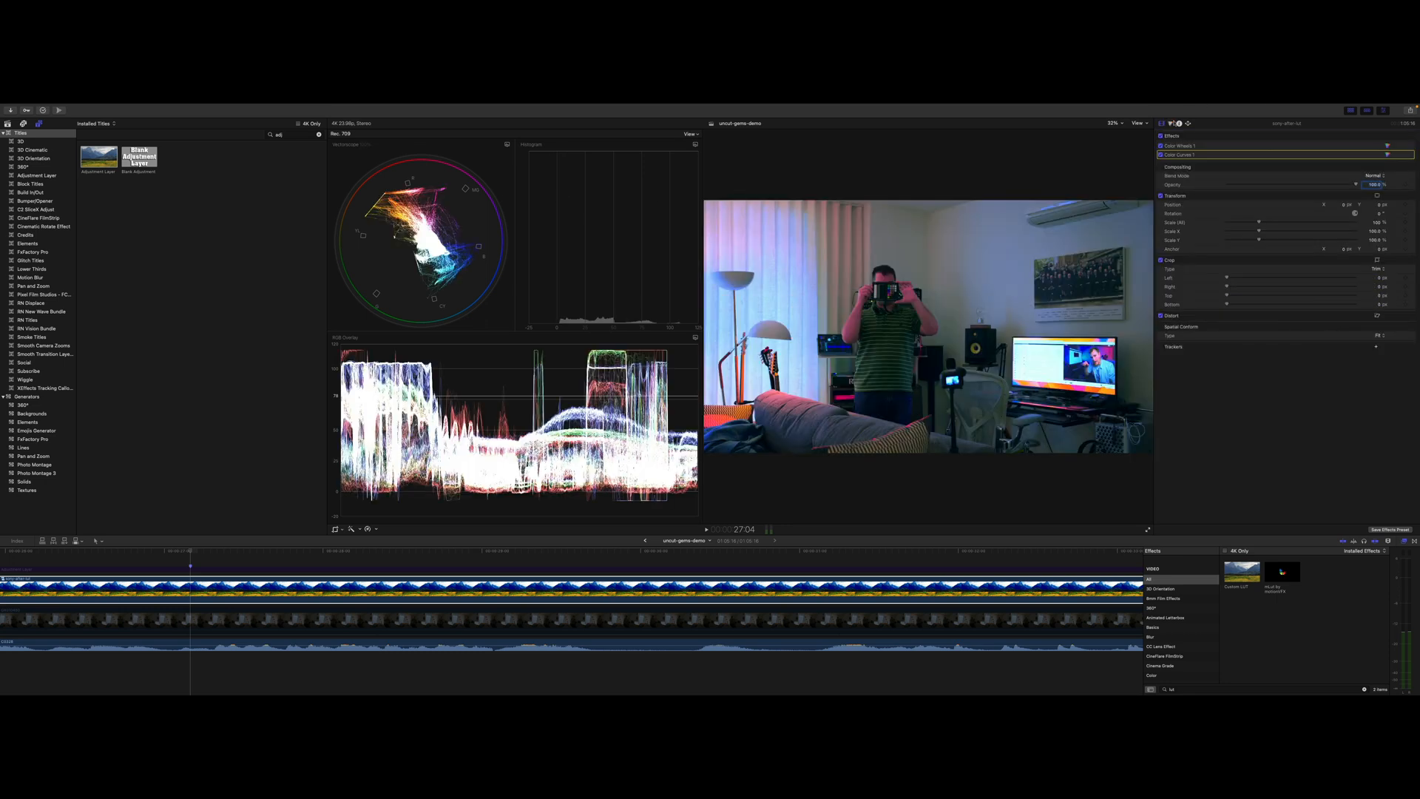
click(1180, 149)
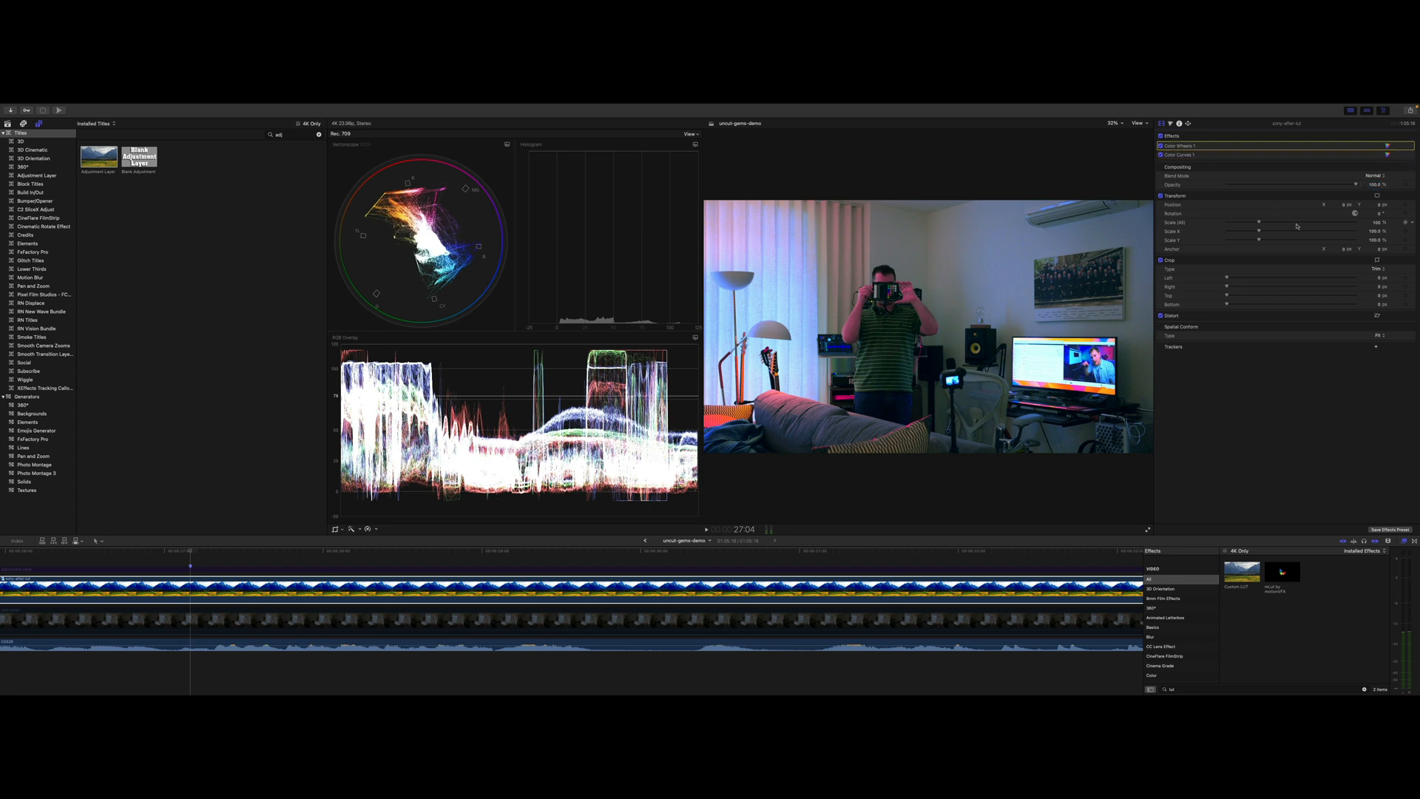
click(1171, 125)
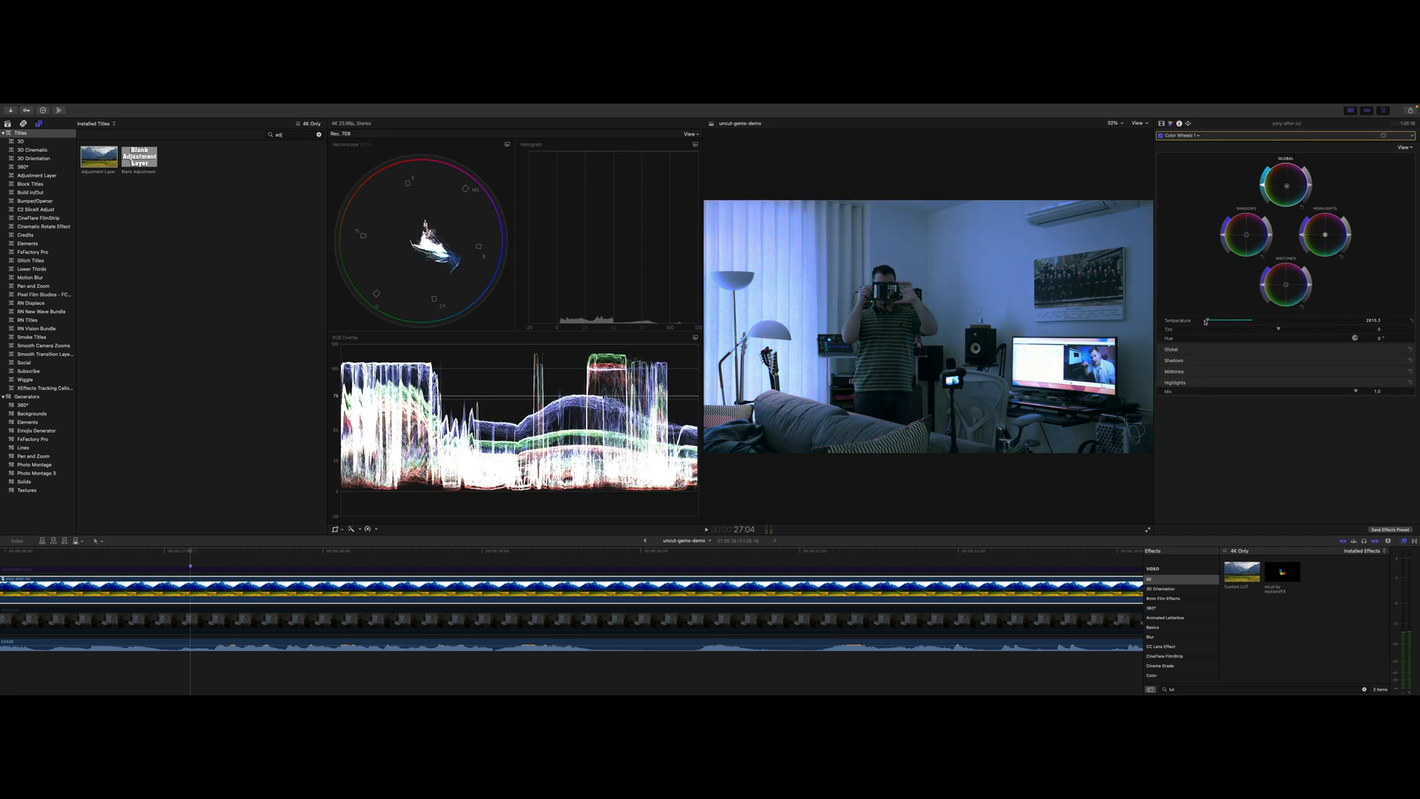
drag(1209, 321, 1225, 321)
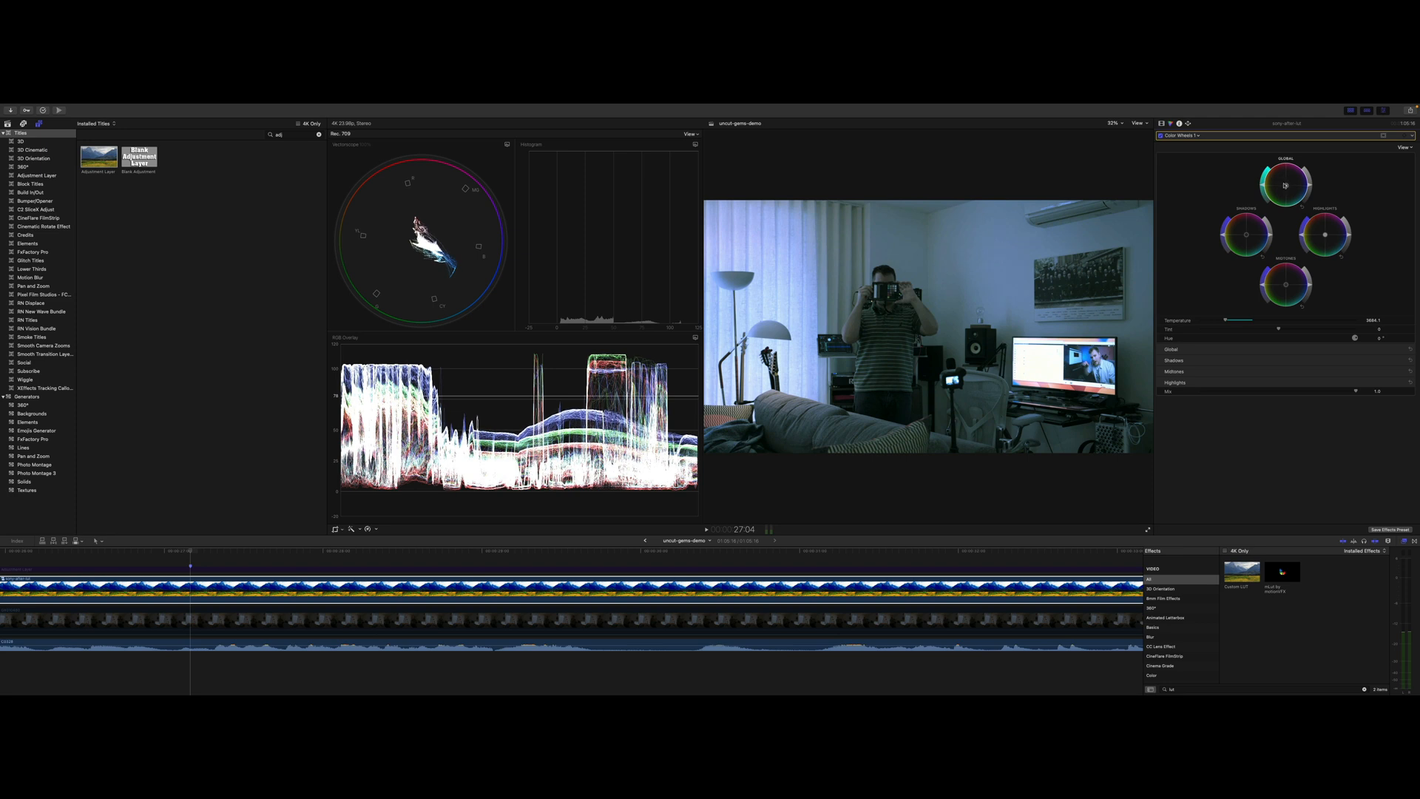
Crop the compound clip down to the colour chart's column of saturated patches
click(338, 529)
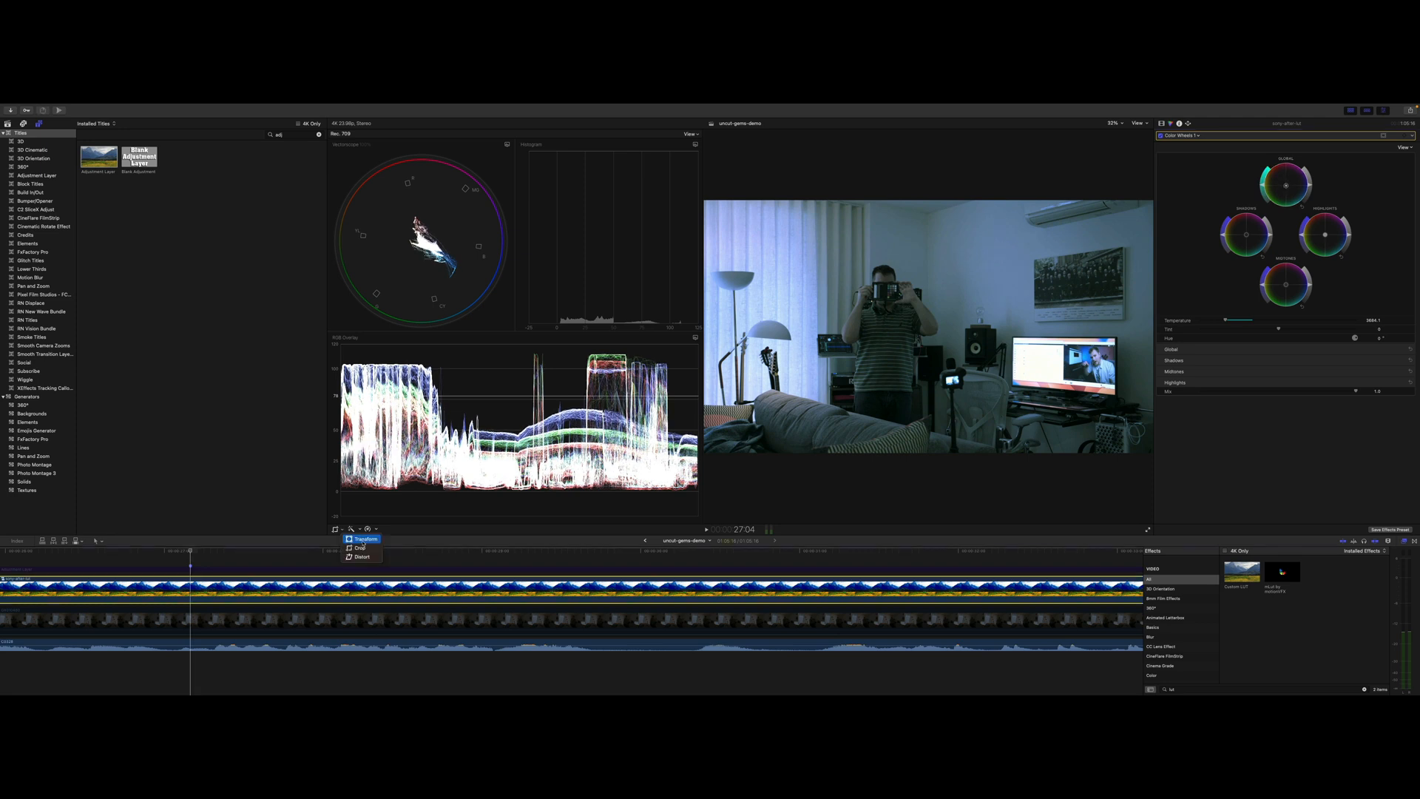
key(Return)
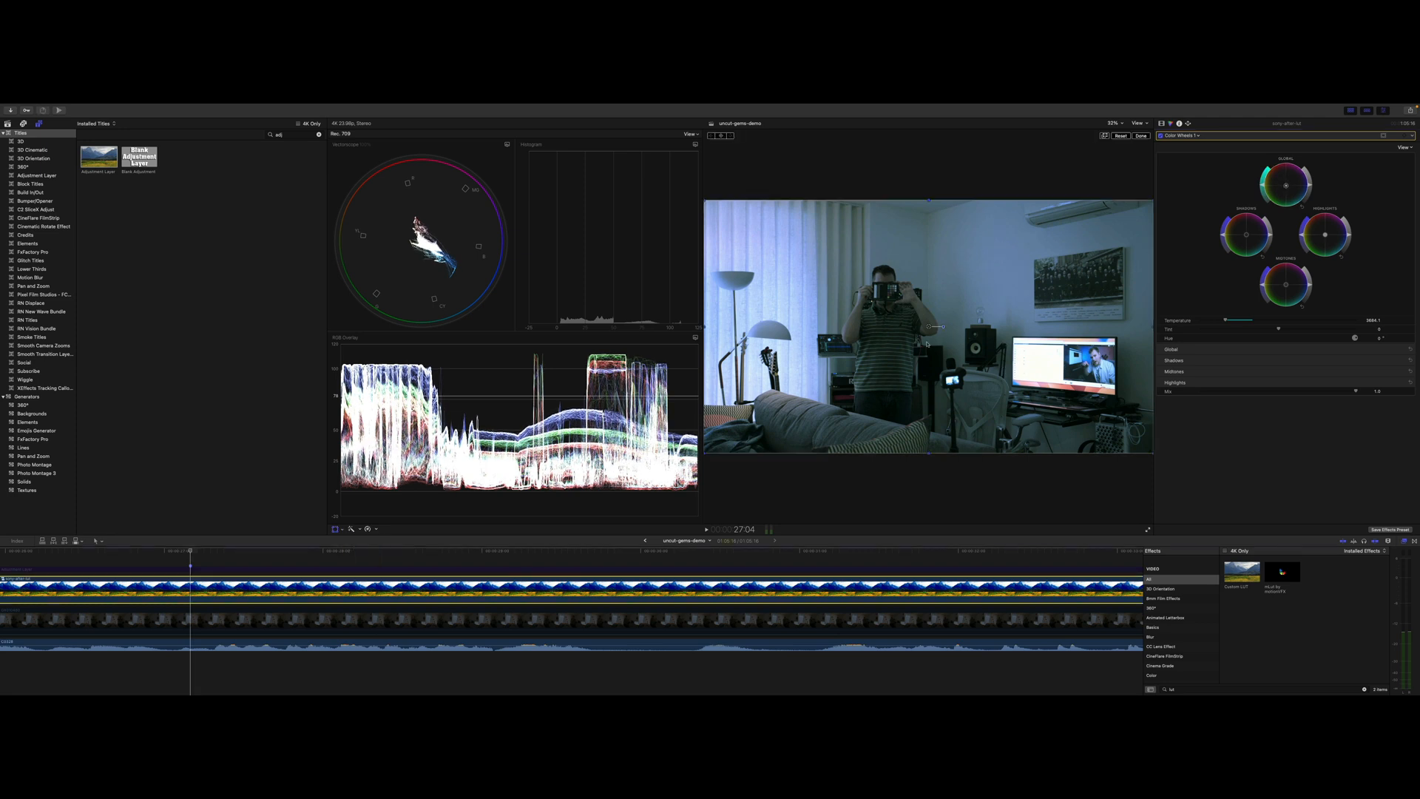
drag(1152, 200, 1350, 106)
drag(1106, 245, 847, 330)
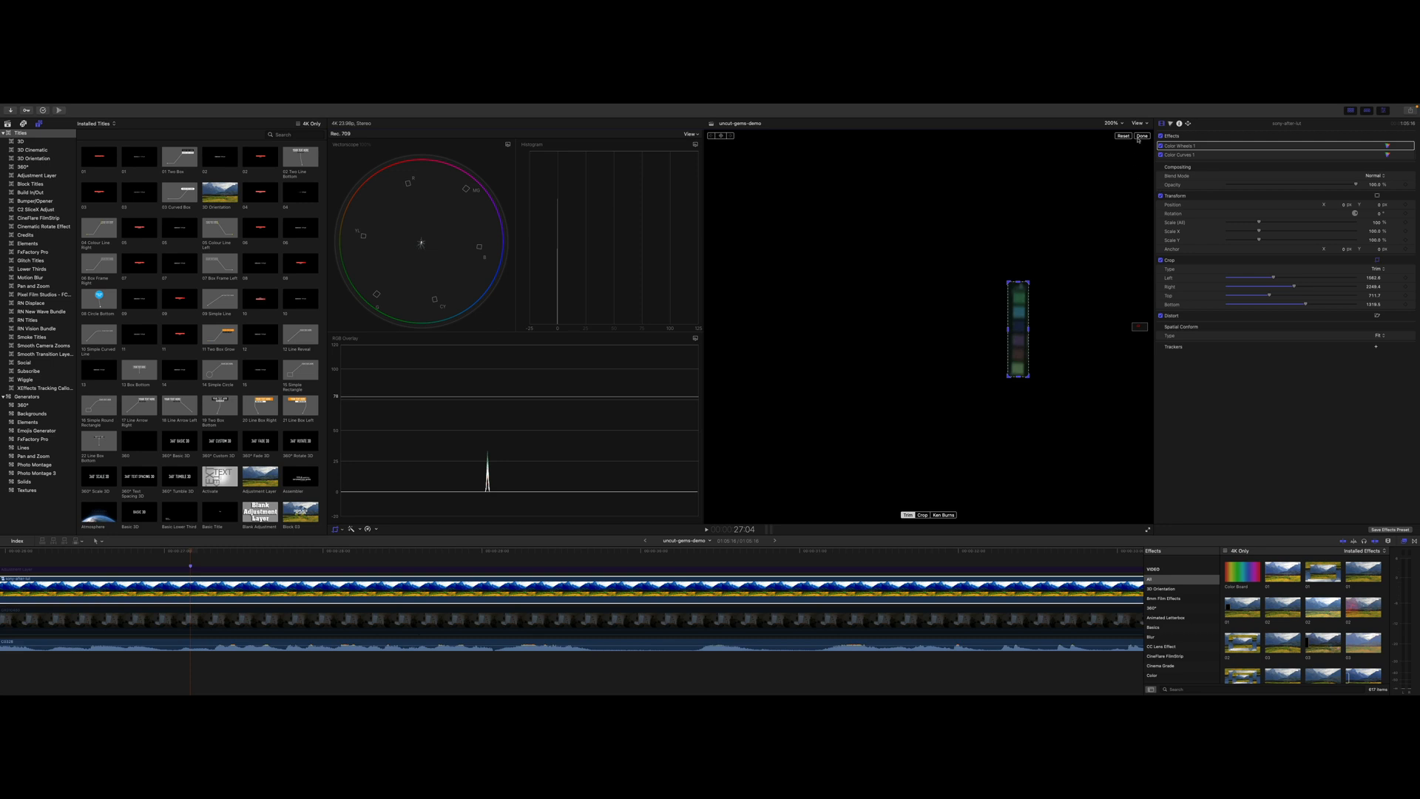
Boost the global saturation in Color Wheels and add a Hue/Saturation Curves correction with Hue vs Hue sampled on the green patch
click(1194, 147)
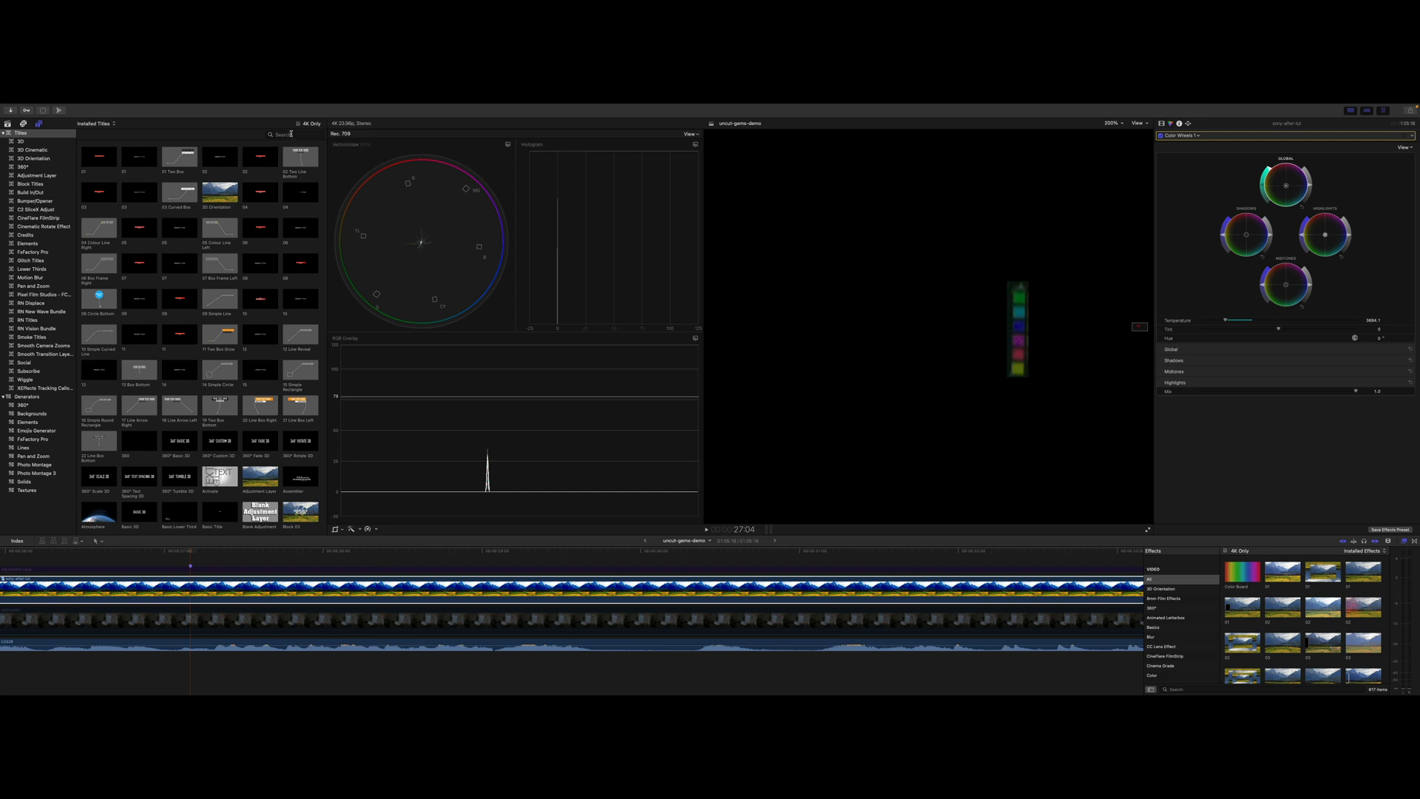
click(1182, 135)
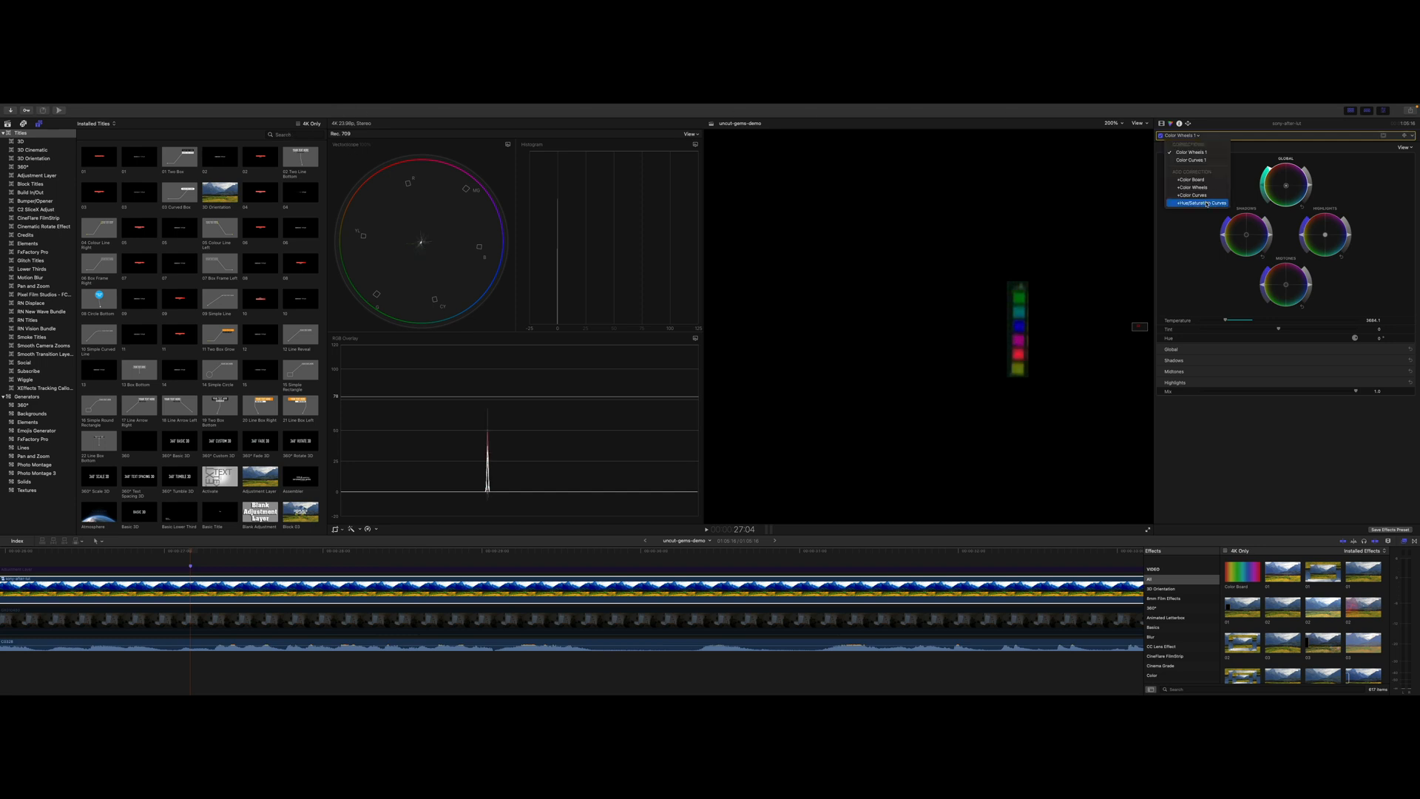
click(1207, 203)
click(1403, 161)
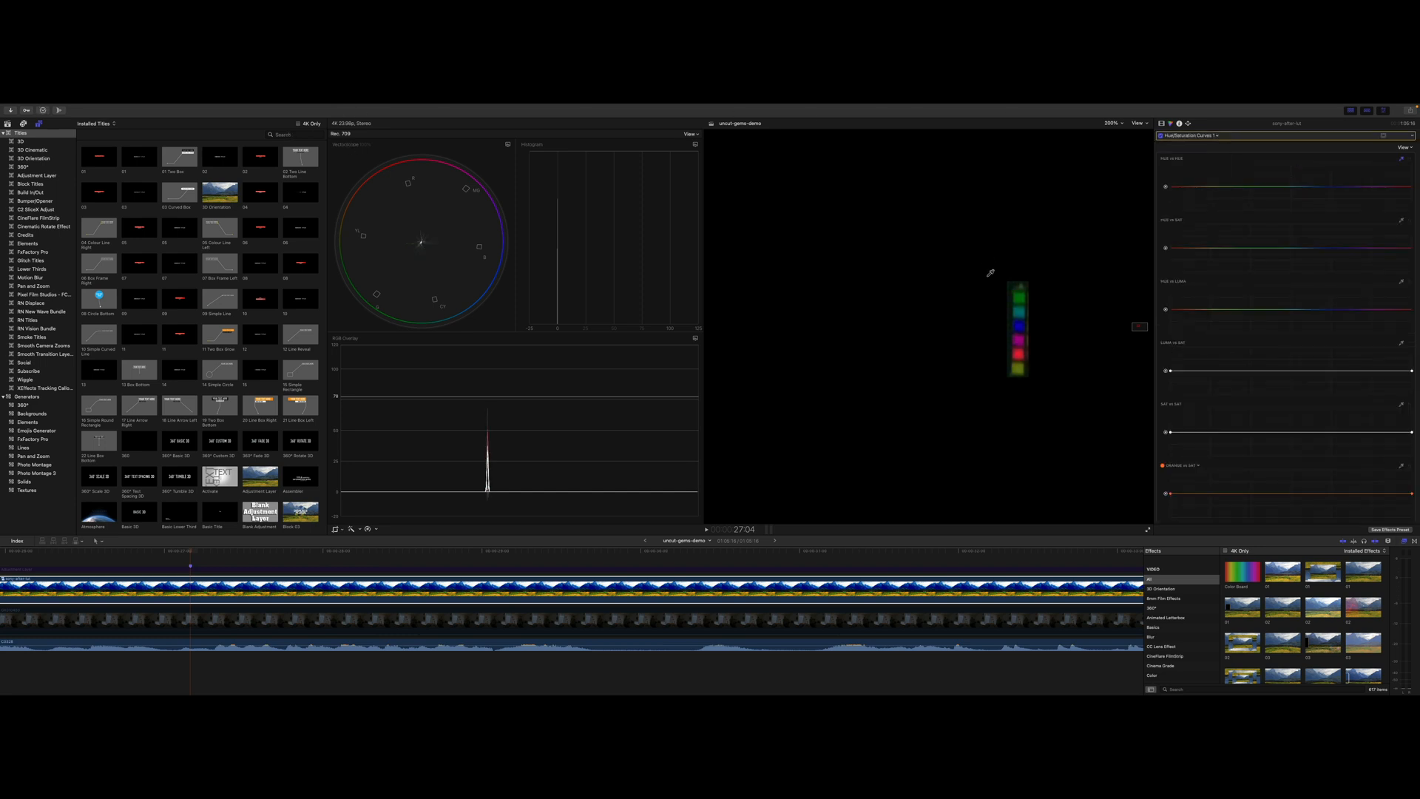
click(1024, 294)
Adjust the green, orange and yellow points of the Hue vs Hue curve to bring the patches onto their vectorscope targets
drag(1242, 186, 1242, 192)
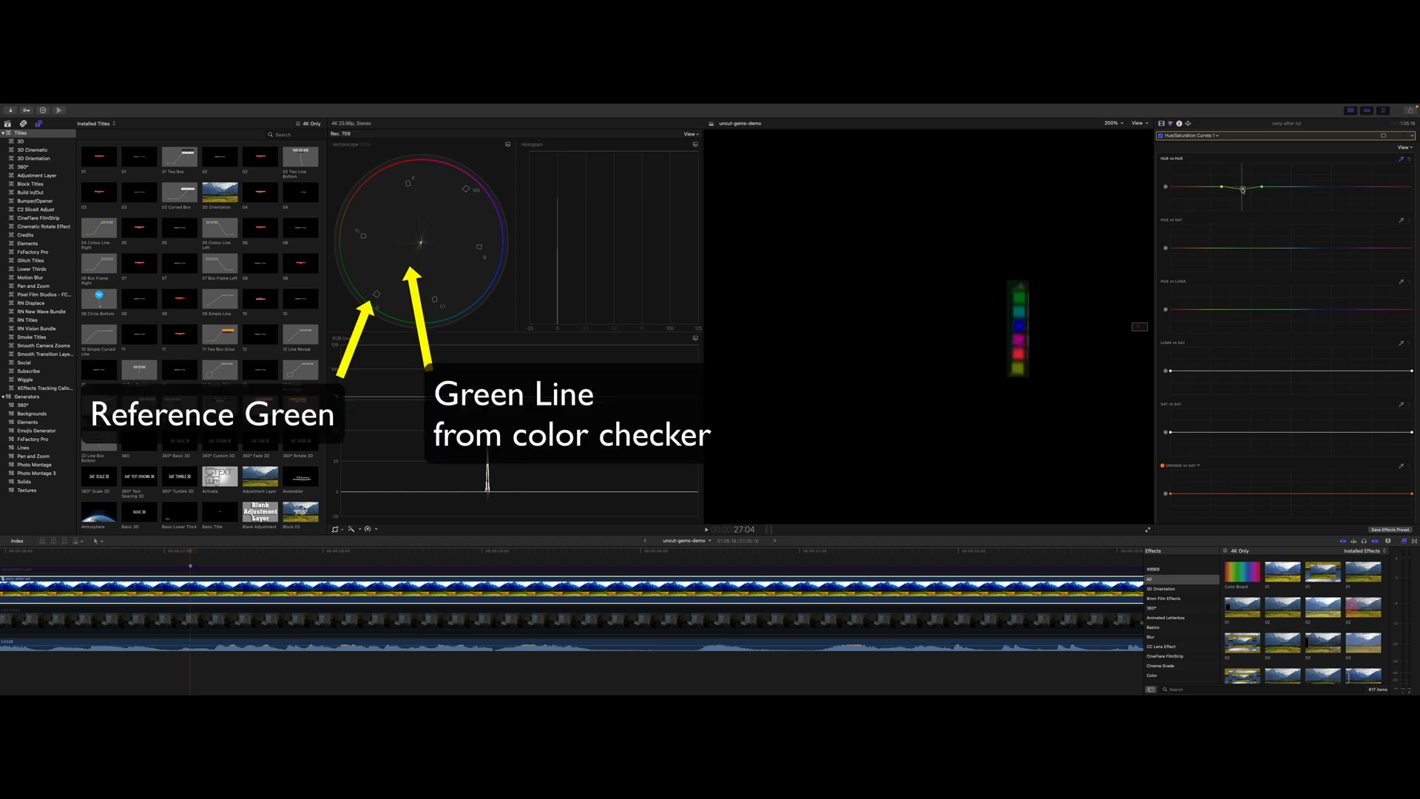
drag(1244, 191, 1247, 190)
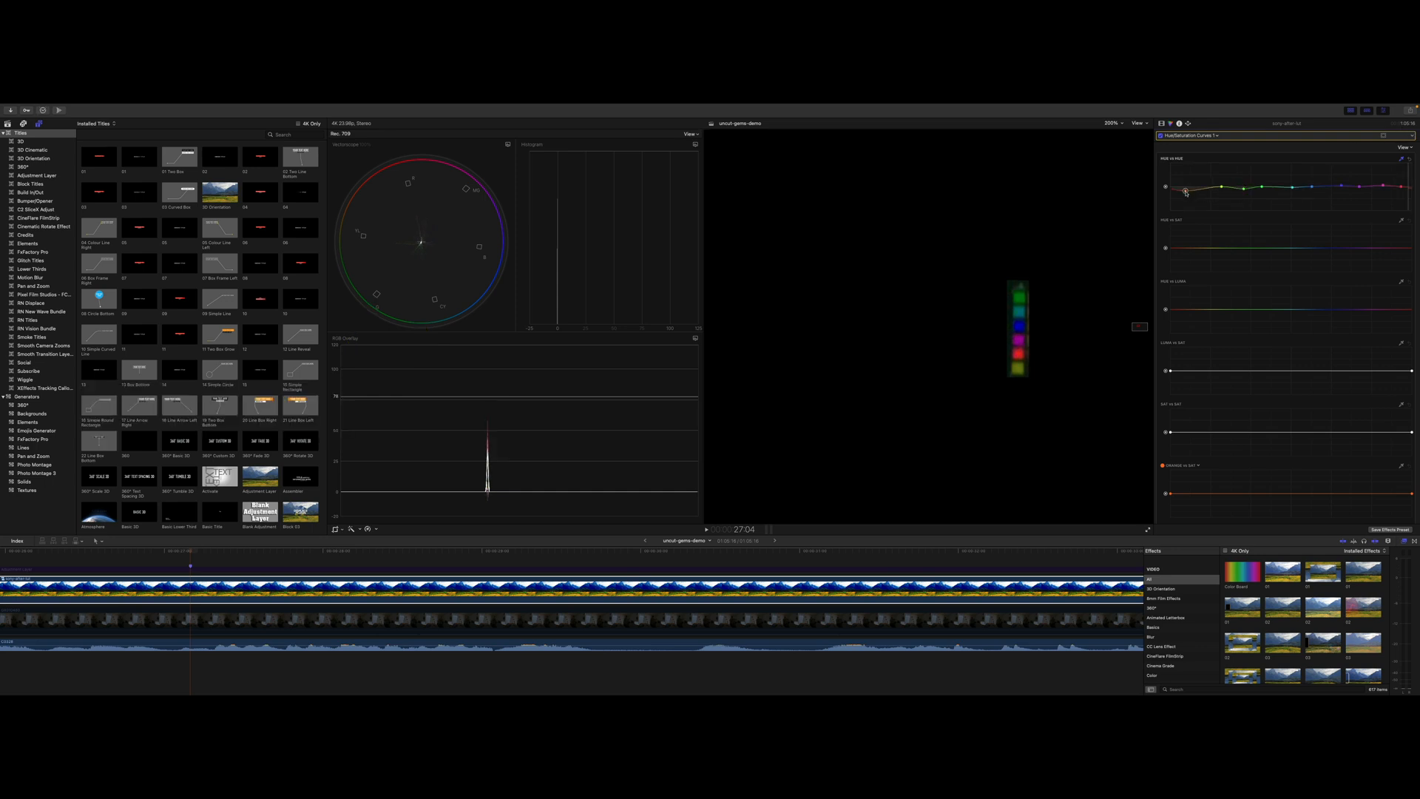
drag(1186, 193, 1186, 192)
drag(1223, 188, 1219, 185)
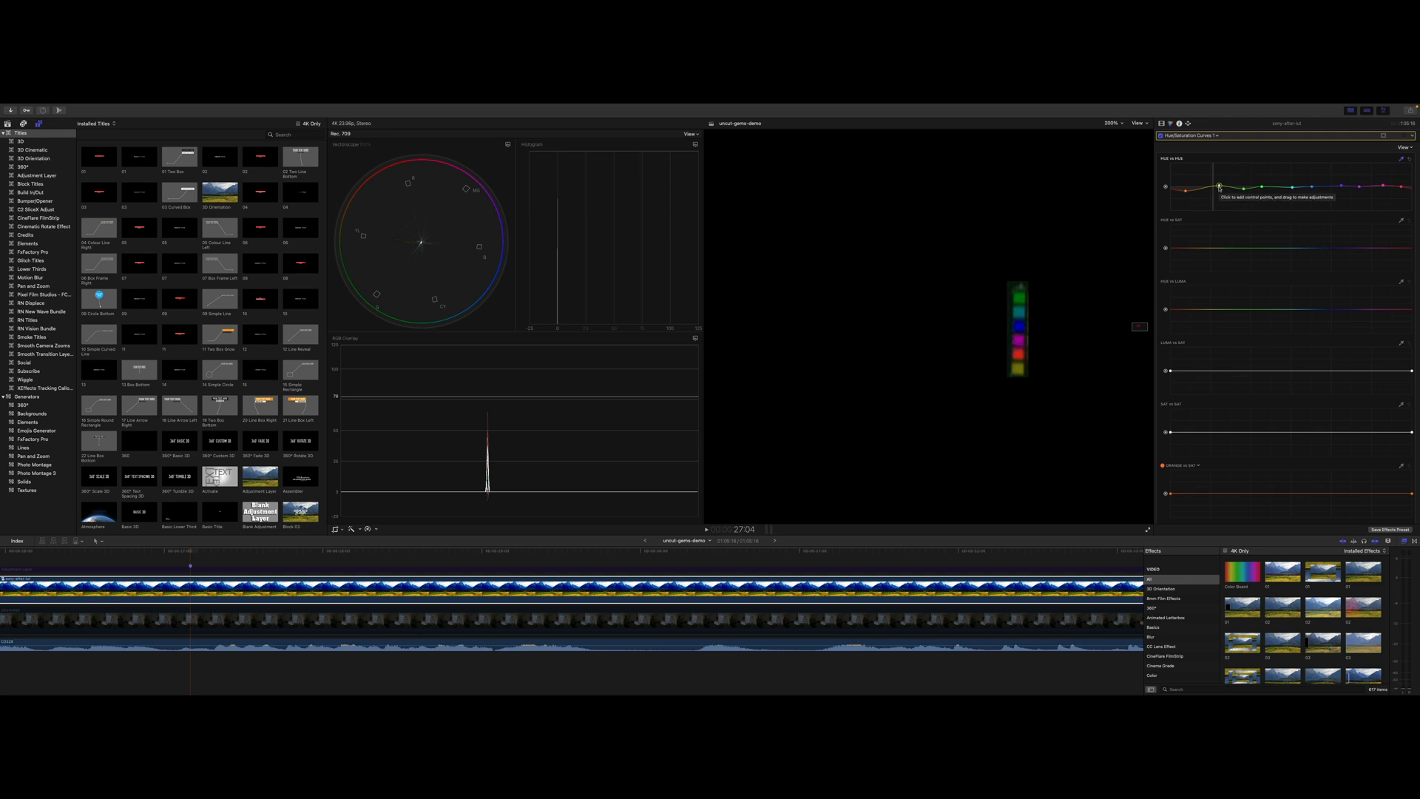
Reset the compound clip's crop to 0 px on all sides
click(1162, 124)
click(1372, 286)
text(0)
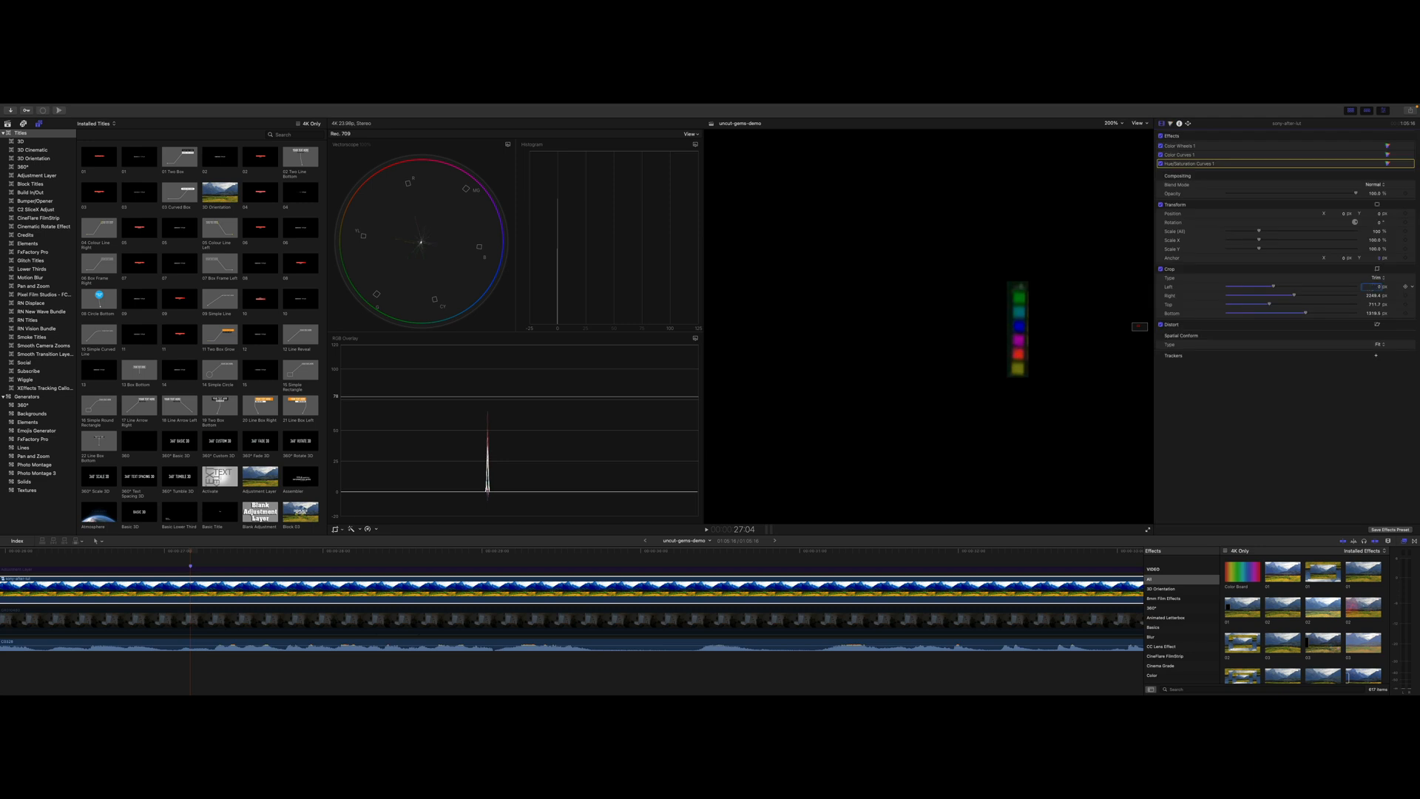
key(Tab)
key(Tab)
text(0)
key(Tab)
text(0)
key(Return)
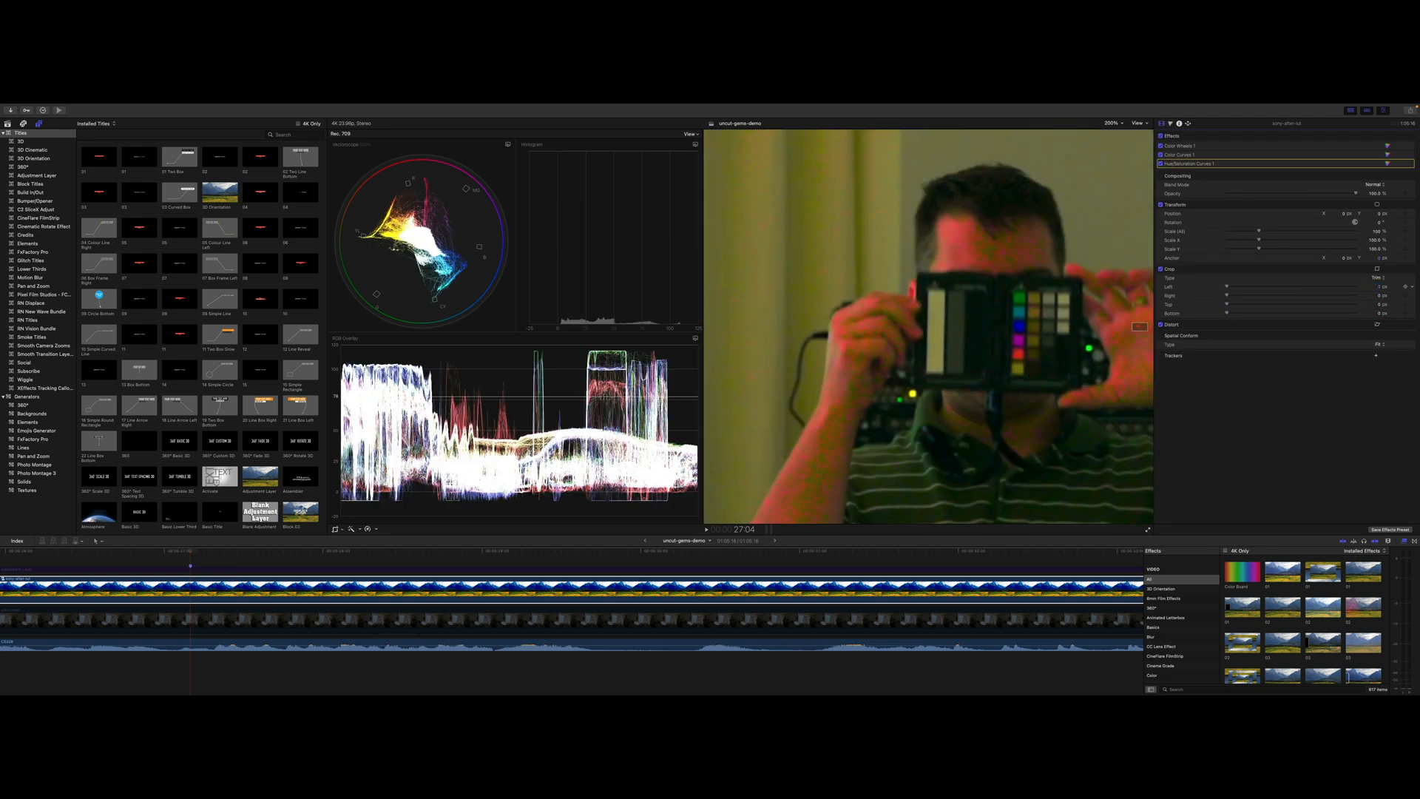
Hide the browser and bring the compound clip's Color Wheels saturation back down, with the whole picture fitted in the viewer
key(ctrl+super+1)
key(super+6)
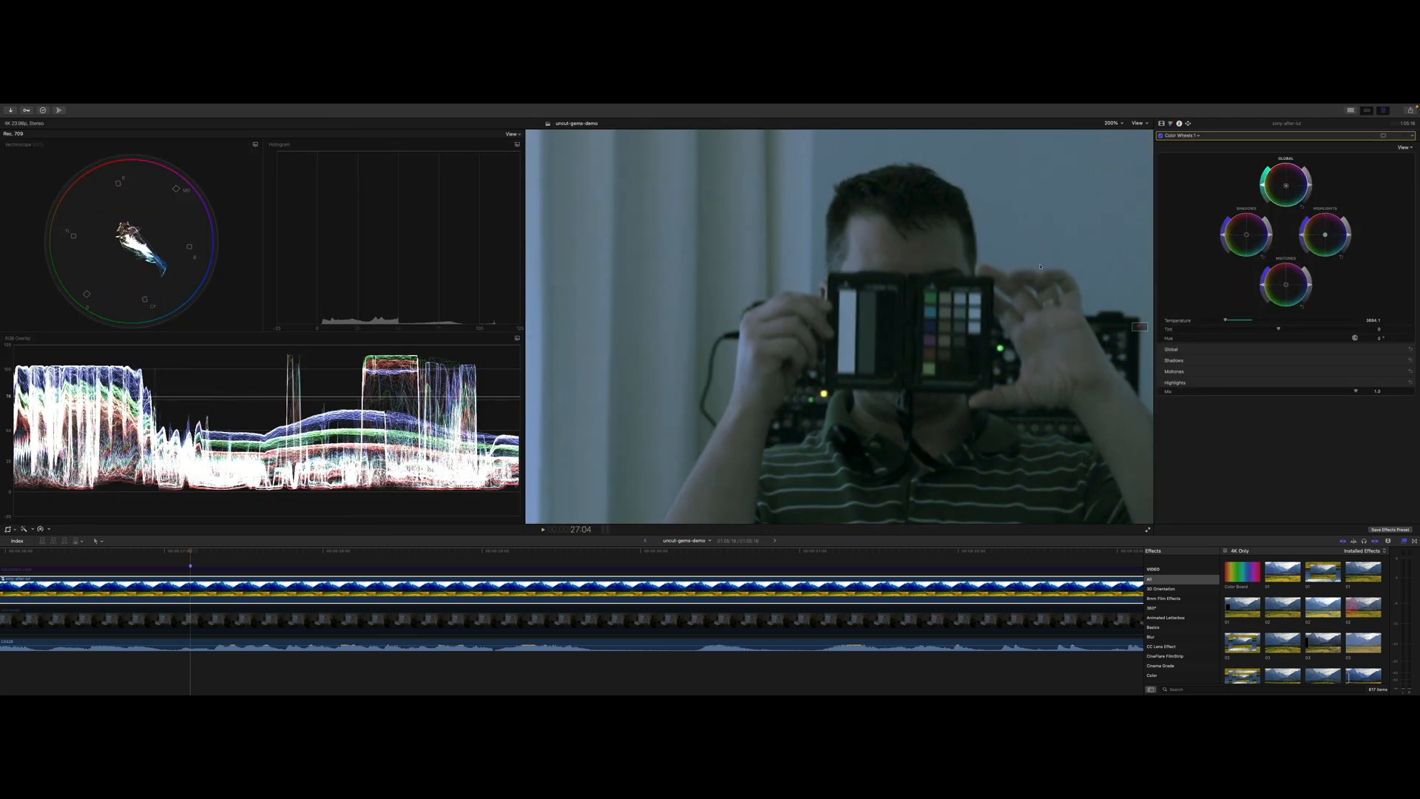
key(shift+z)
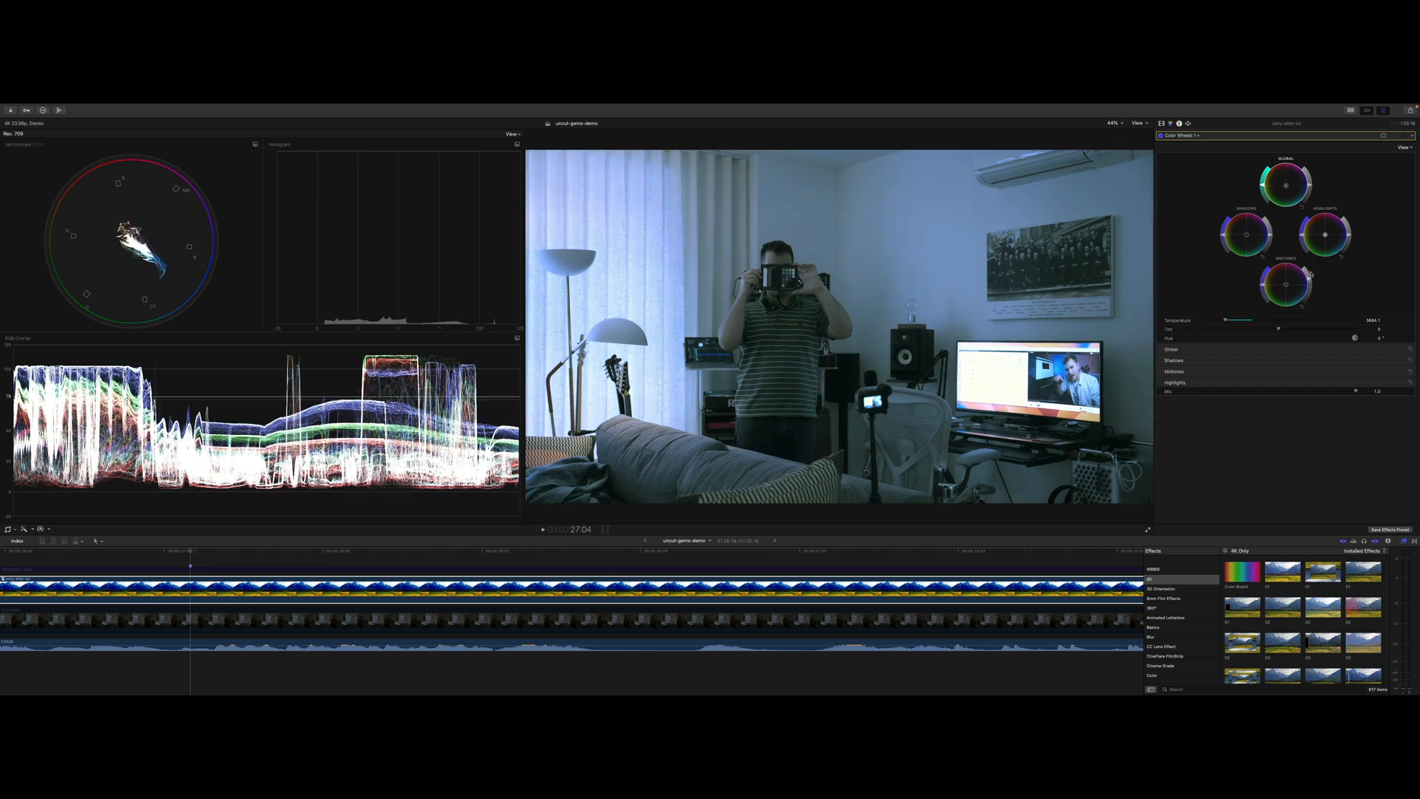
Select the adjustment layer, fit the whole project in the timeline and play a later section to review the grade
click(190, 570)
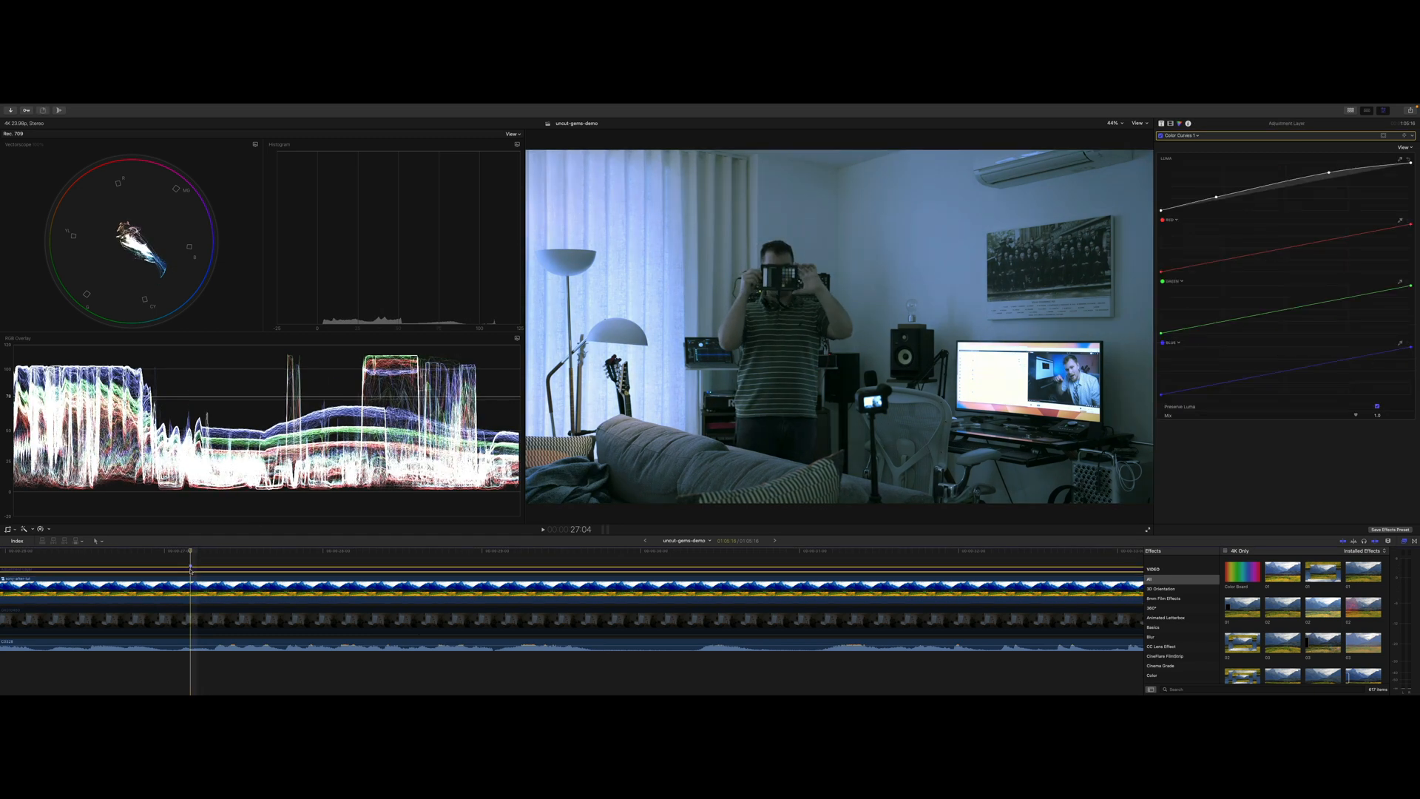
key(shift+z)
click(270, 551)
key(space)
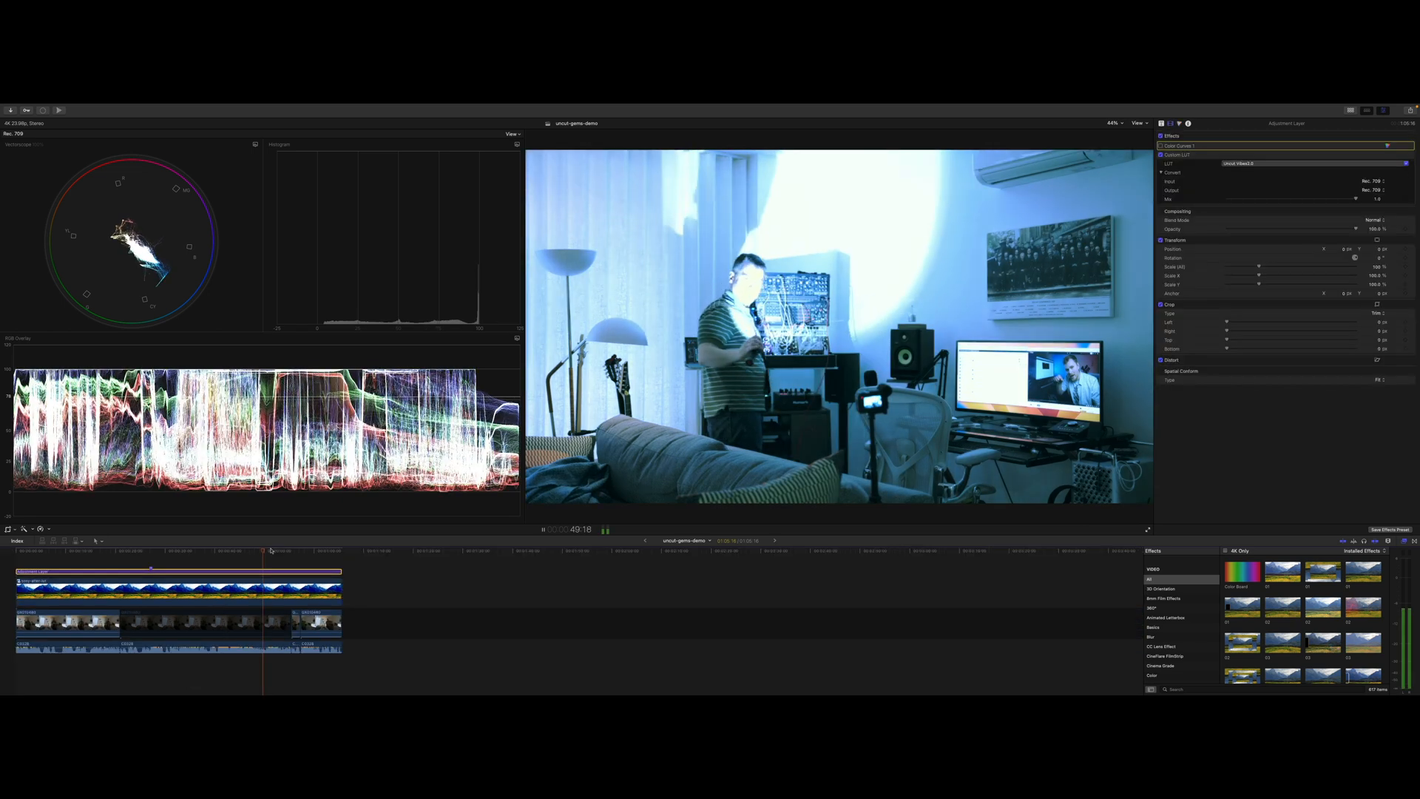
Disable the compound clip, enable the second-camera clip beneath it and crop that clip at 27:04 to the chart's grey strips
click(175, 621)
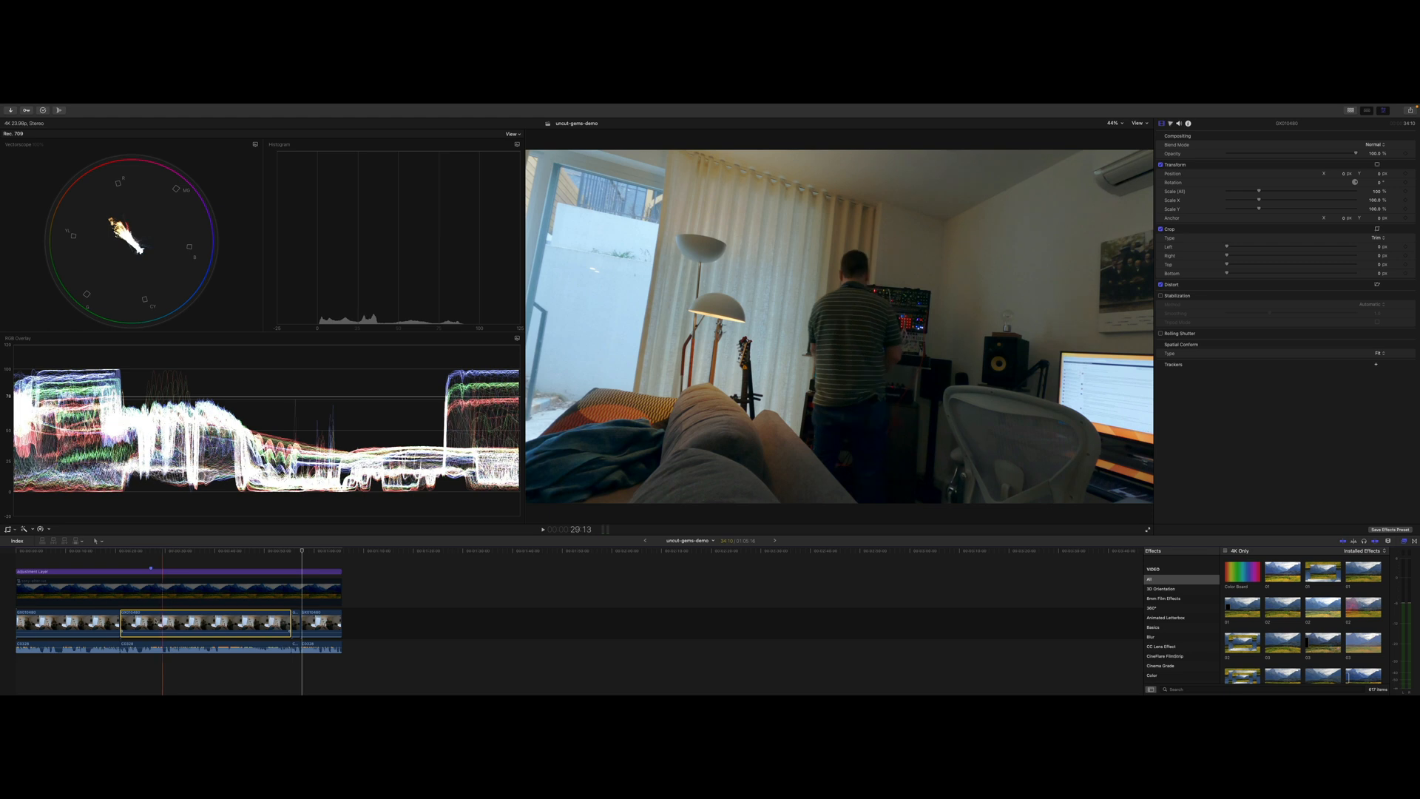
click(151, 550)
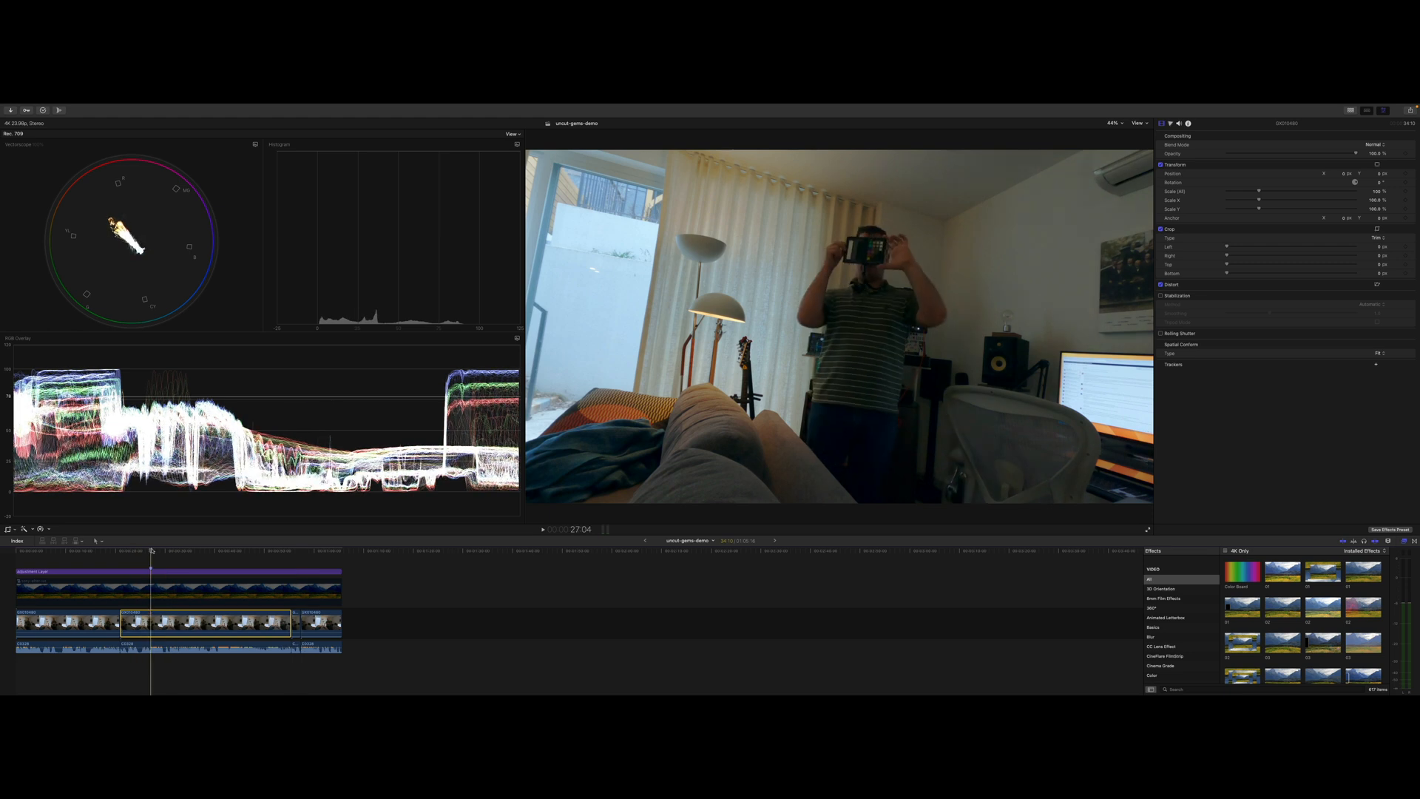
key(super+equal)
key(super+equal)
key(super+equal)
key(shift+c)
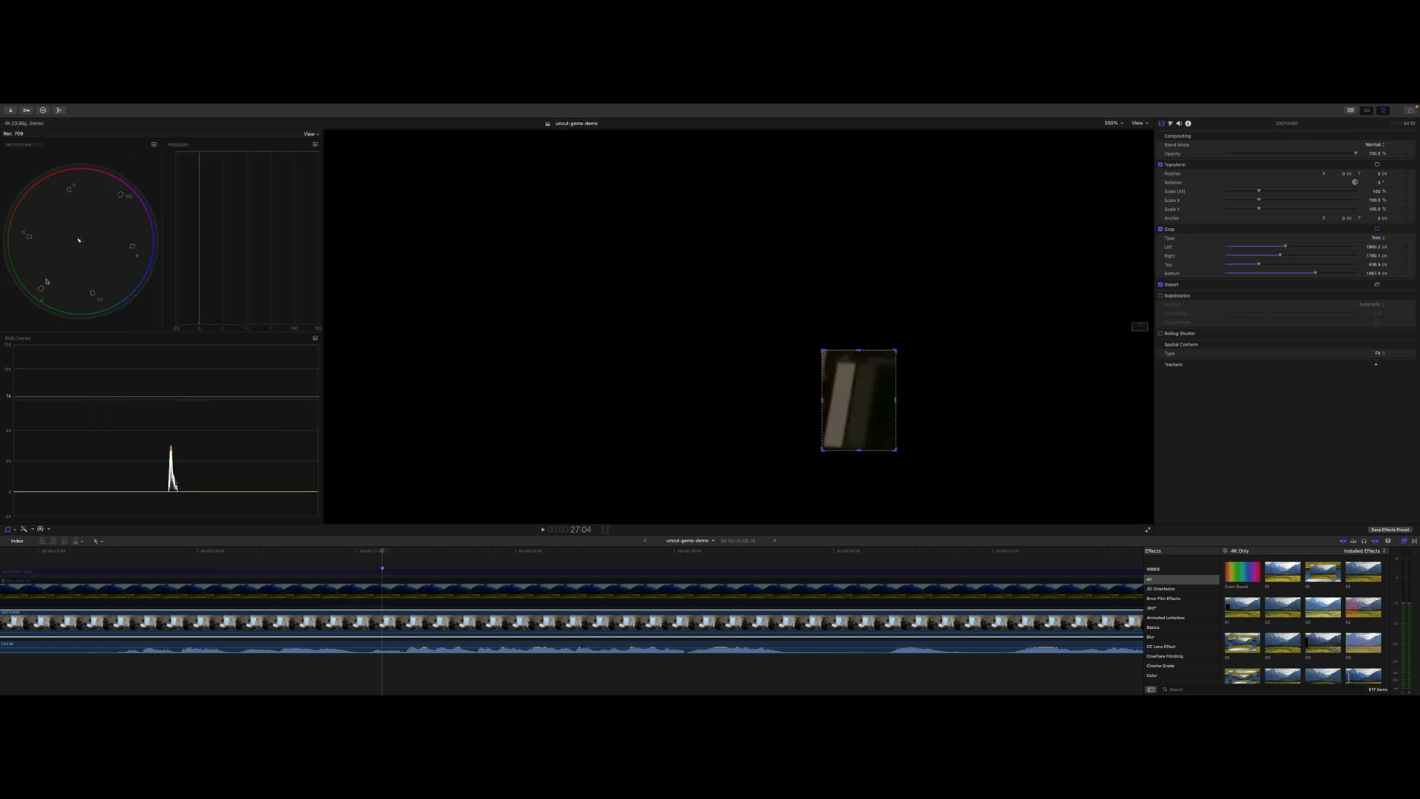
Add a Color Curves correction to the second-camera clip, raise the luma highlights and lower the red and green midpoints slightly
click(1171, 124)
click(1312, 186)
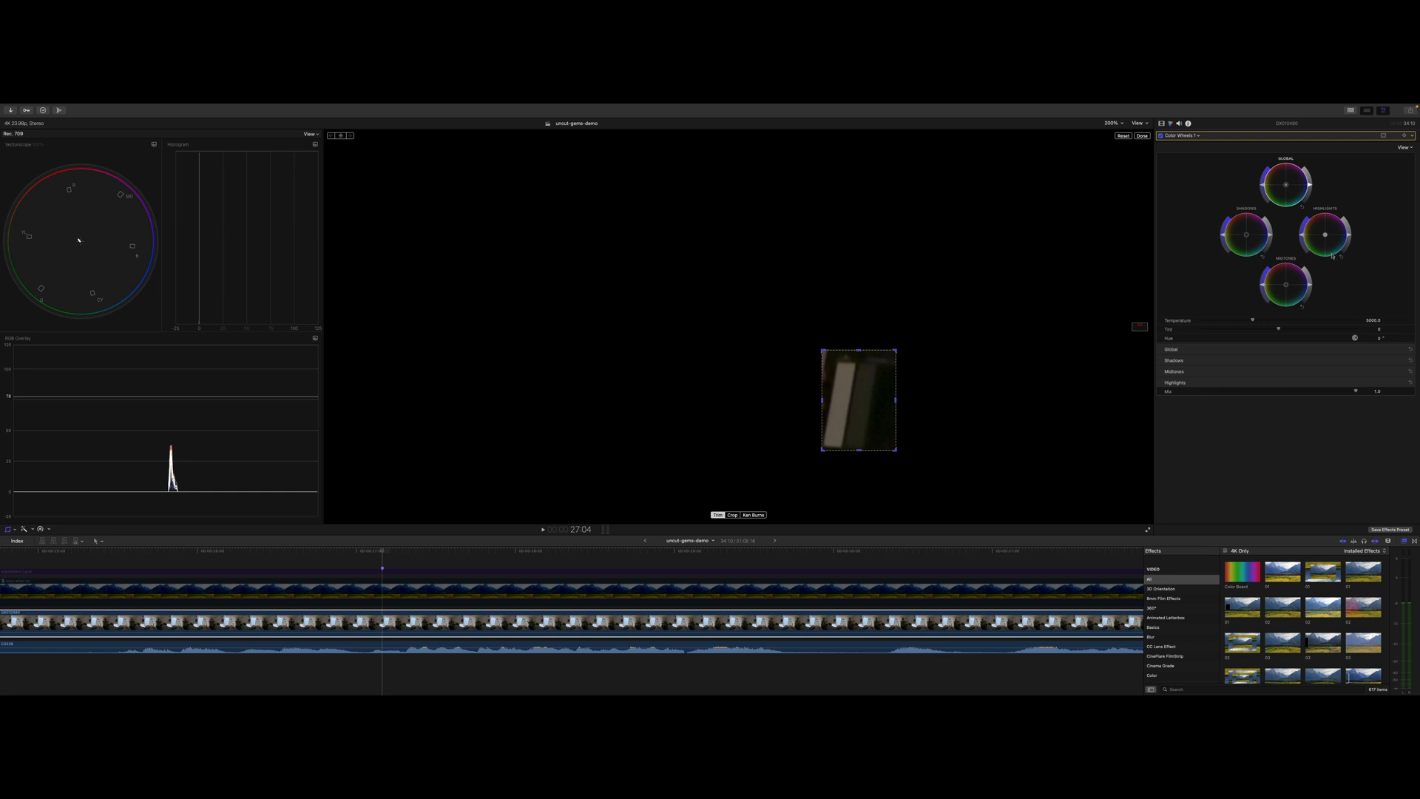
click(1181, 136)
click(1184, 162)
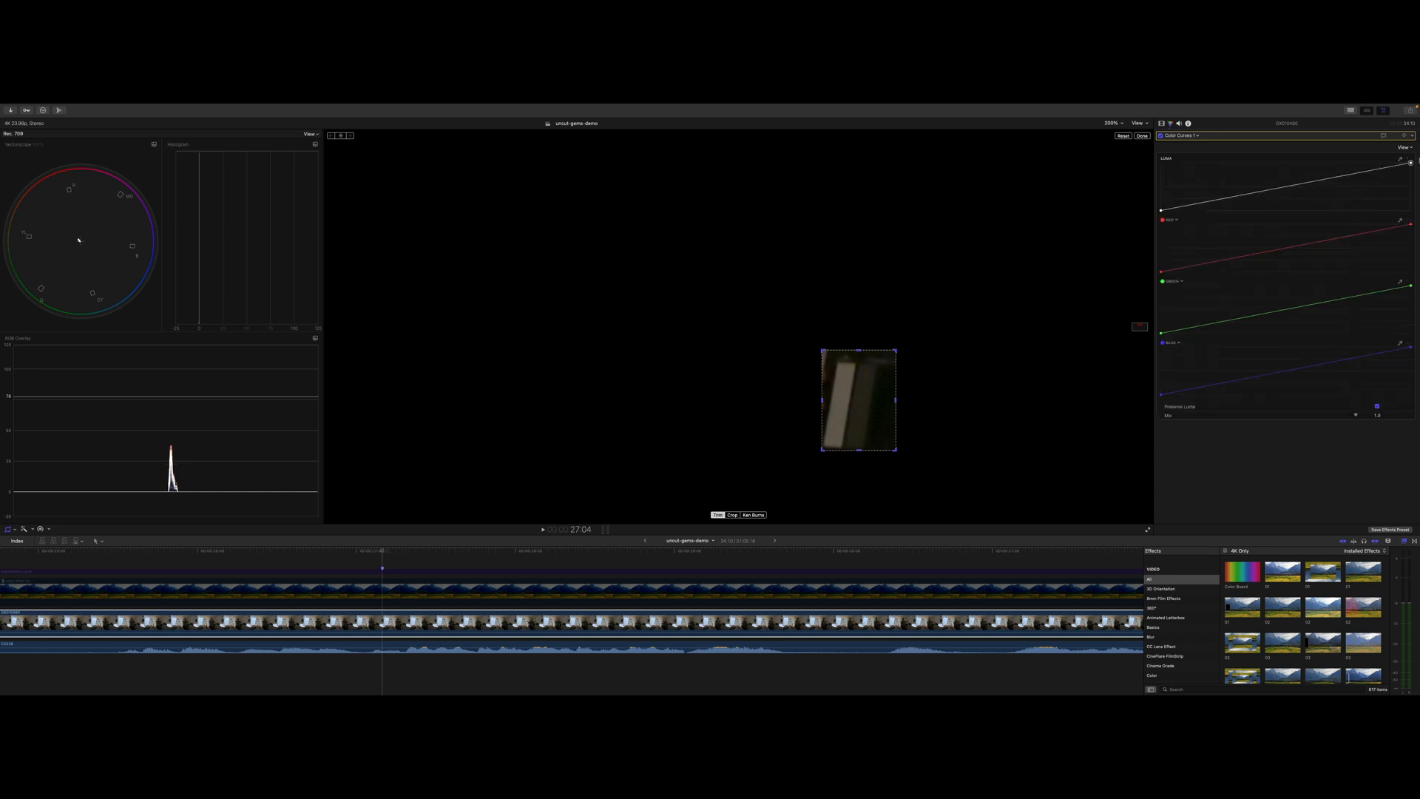
drag(1338, 177, 1328, 169)
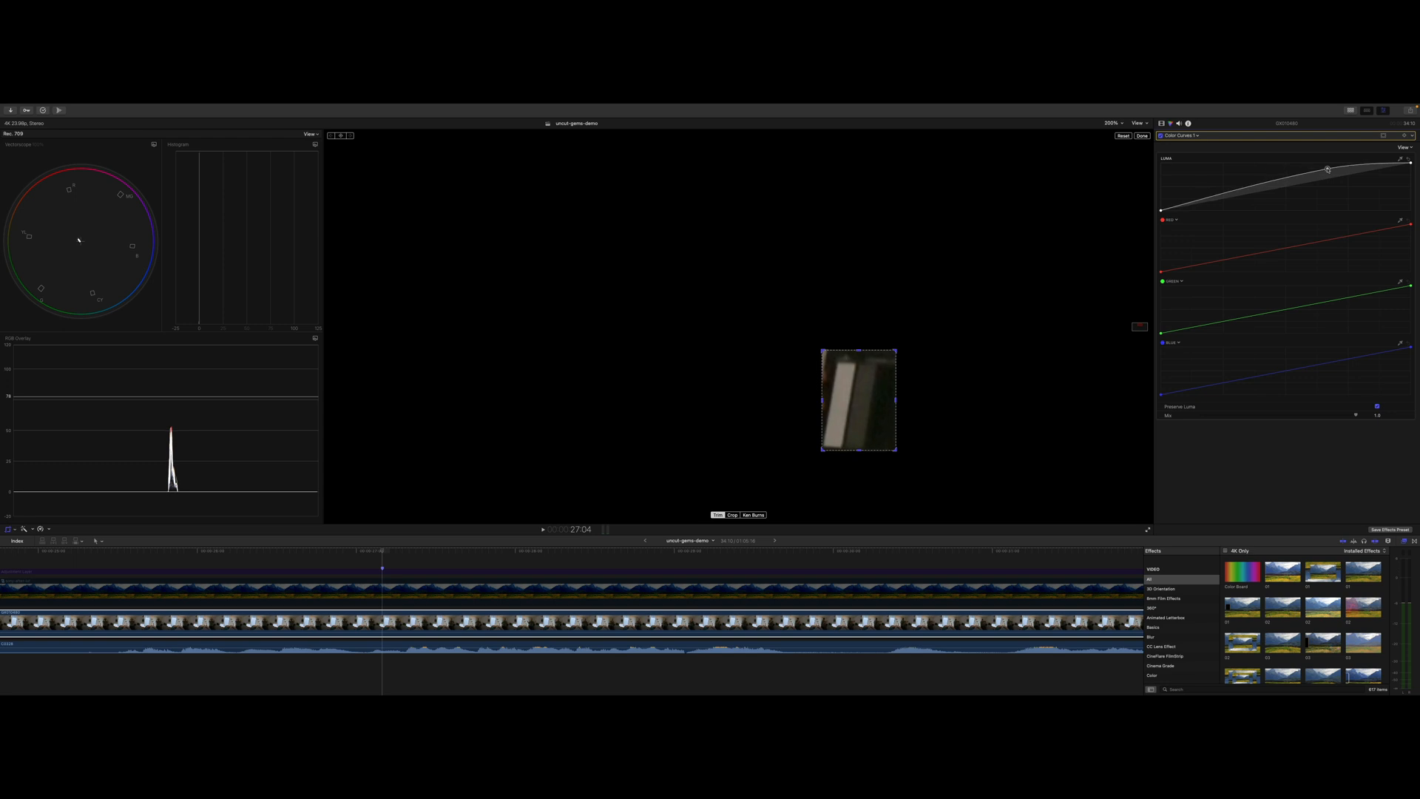
click(1289, 248)
drag(1289, 248, 1298, 249)
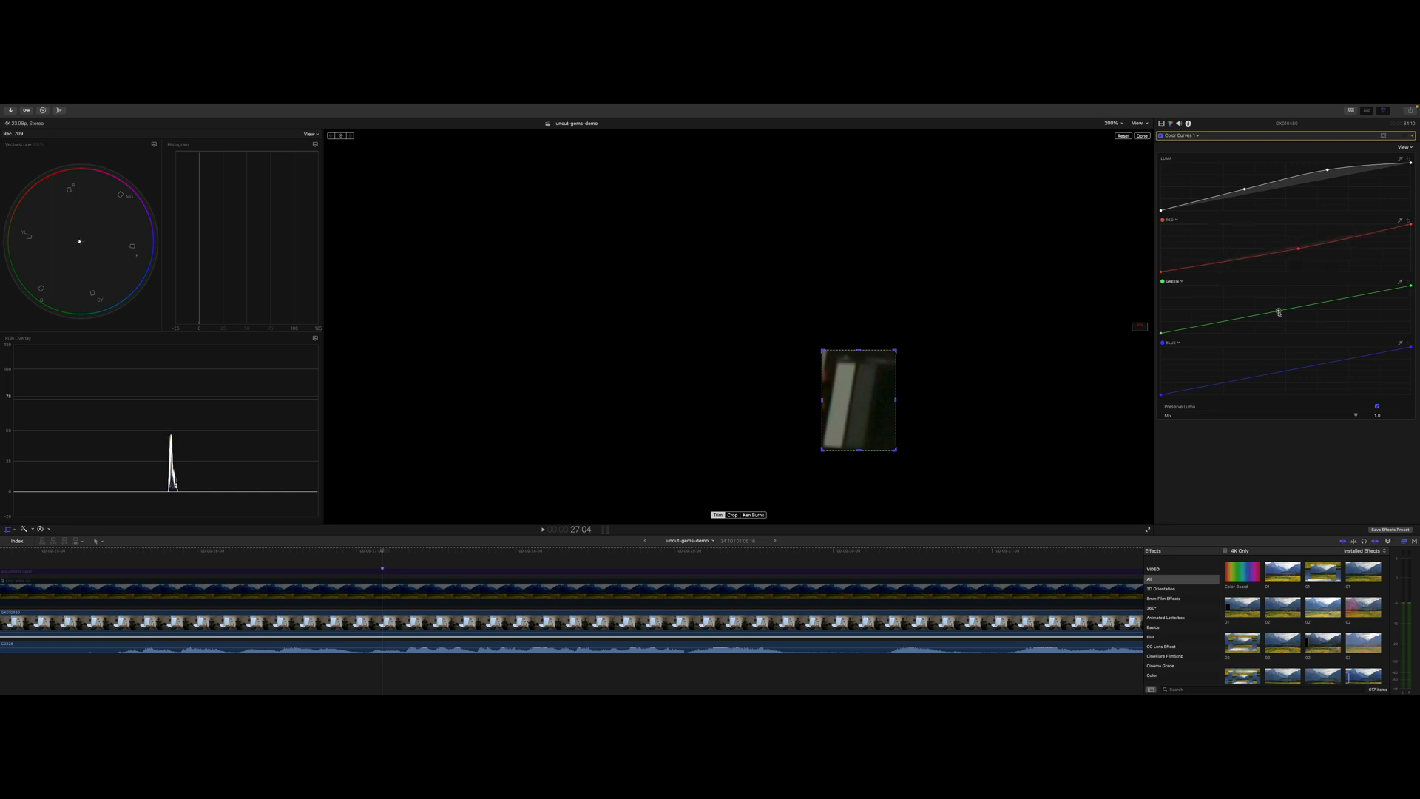
drag(1279, 313, 1280, 315)
Move the second-camera clip's crop onto the column of coloured patches and add a Hue/Saturation Curves correction
drag(897, 402, 940, 403)
drag(823, 402, 916, 403)
click(1183, 135)
click(1210, 193)
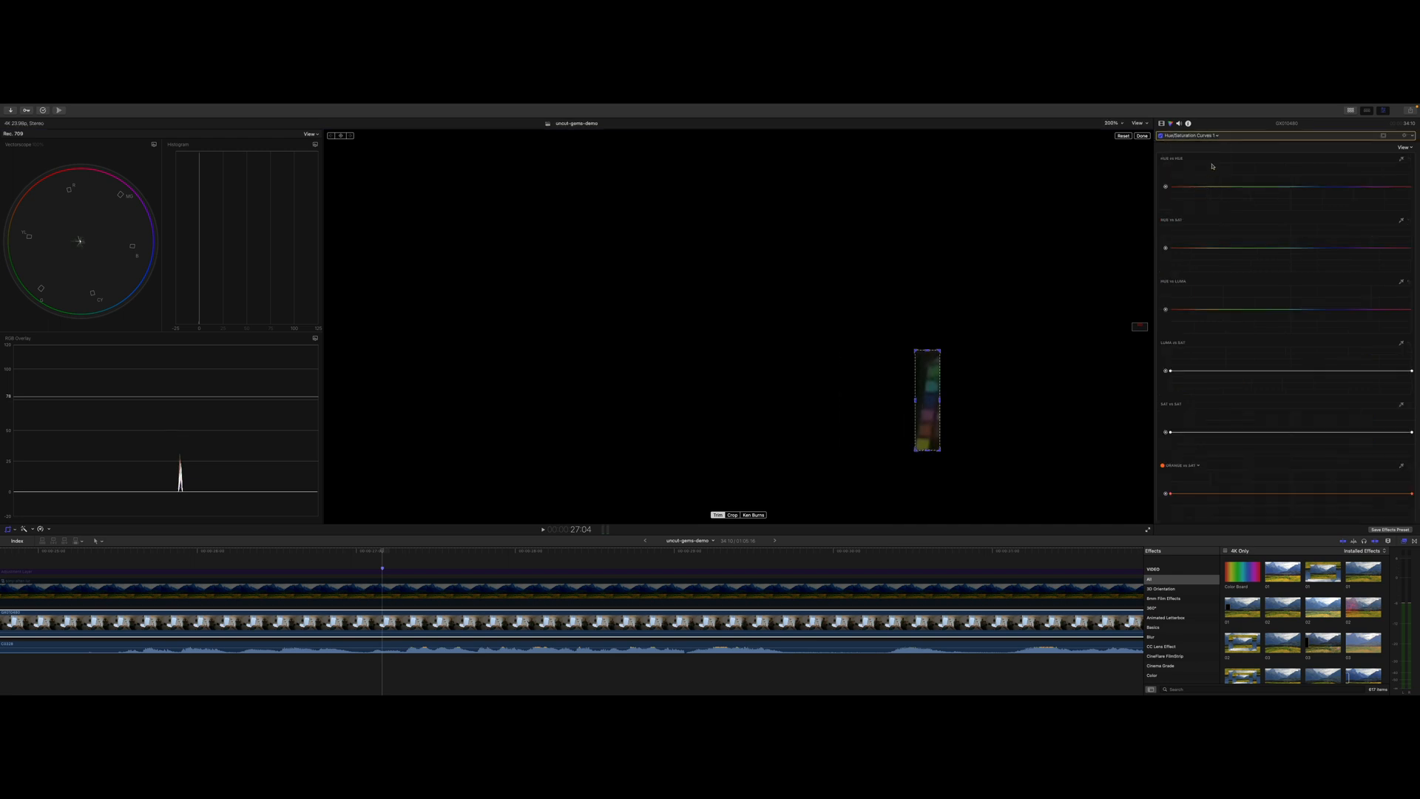
key(Return)
Adjust the Hue vs Hue curve from the sampled green patch and boost the saturation with Color Wheels to judge the patches
click(937, 368)
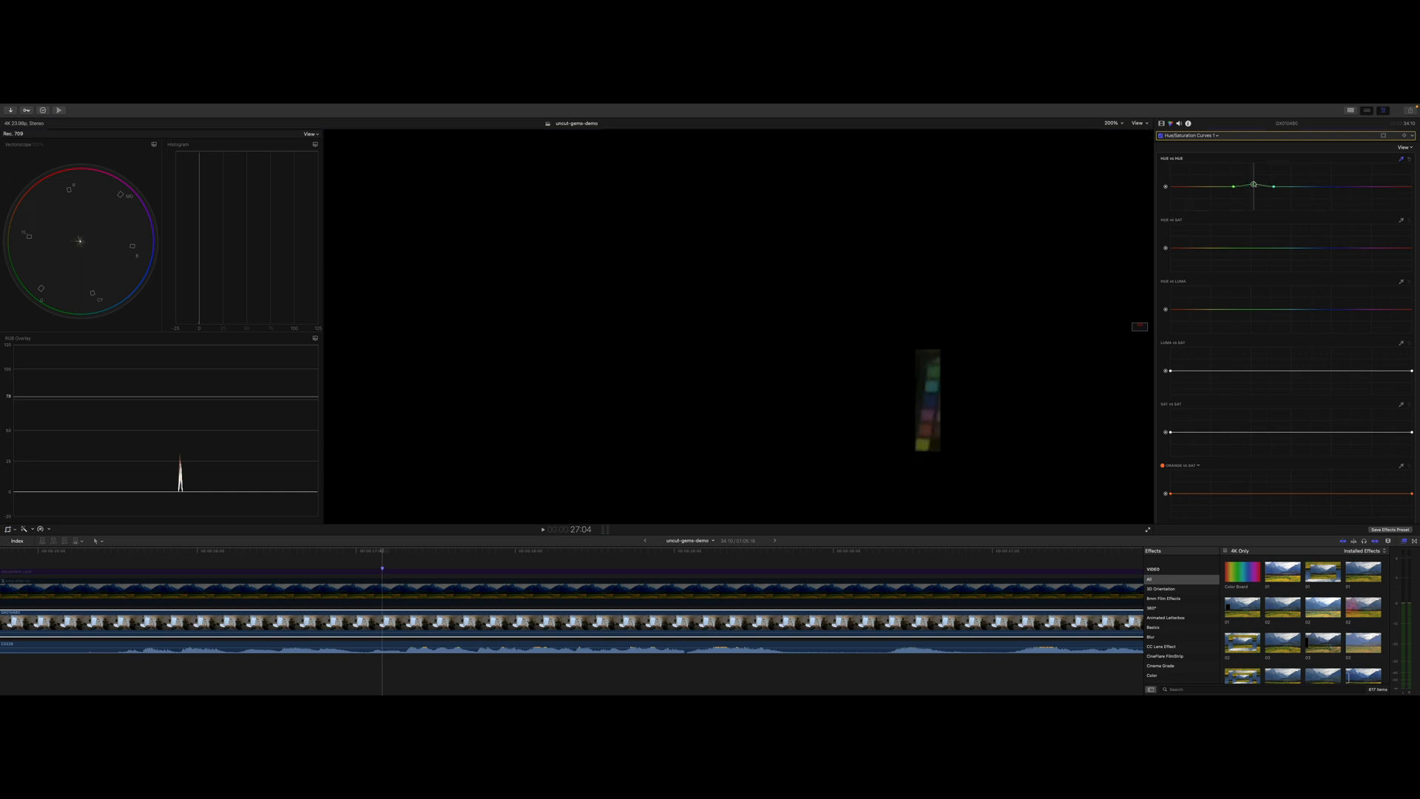
drag(1255, 190, 1256, 188)
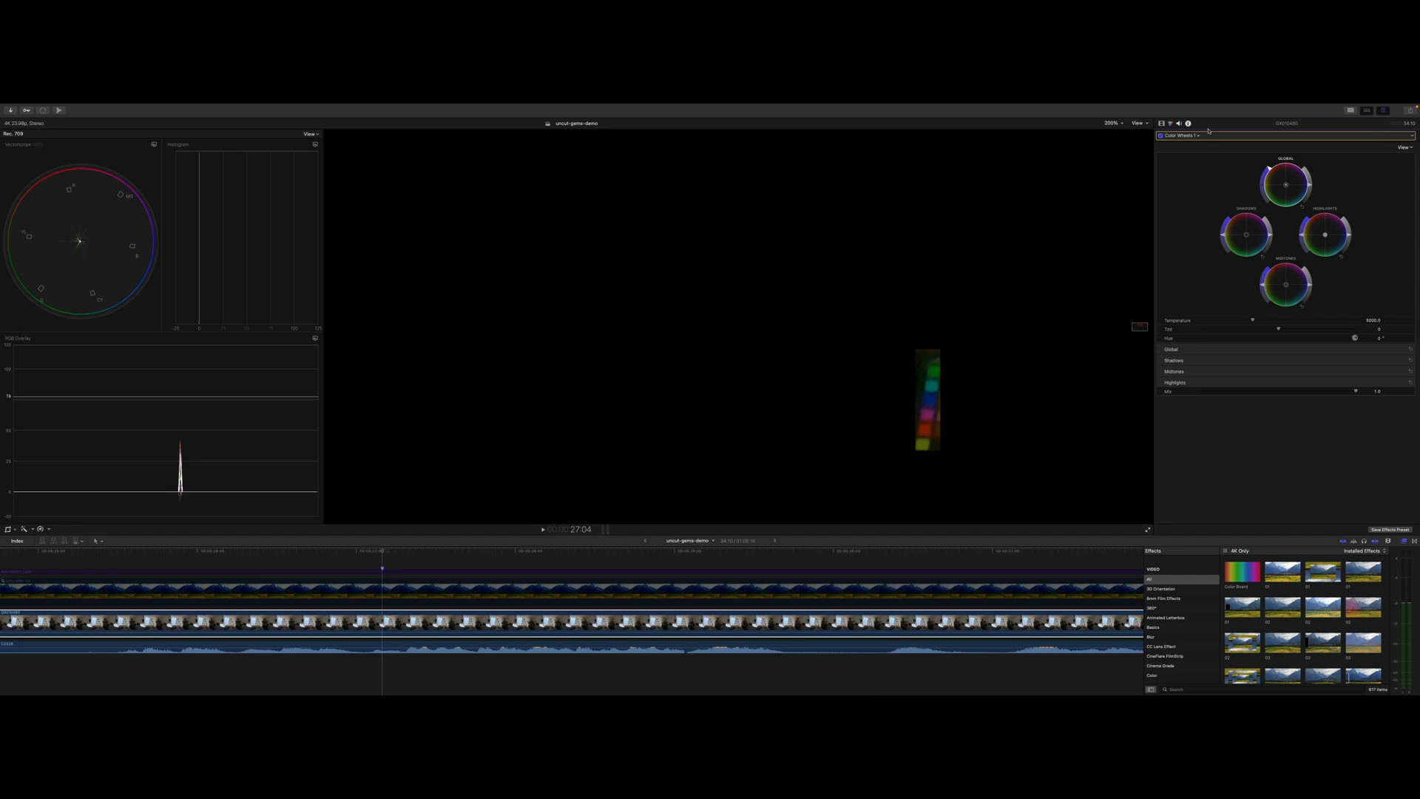
click(1199, 135)
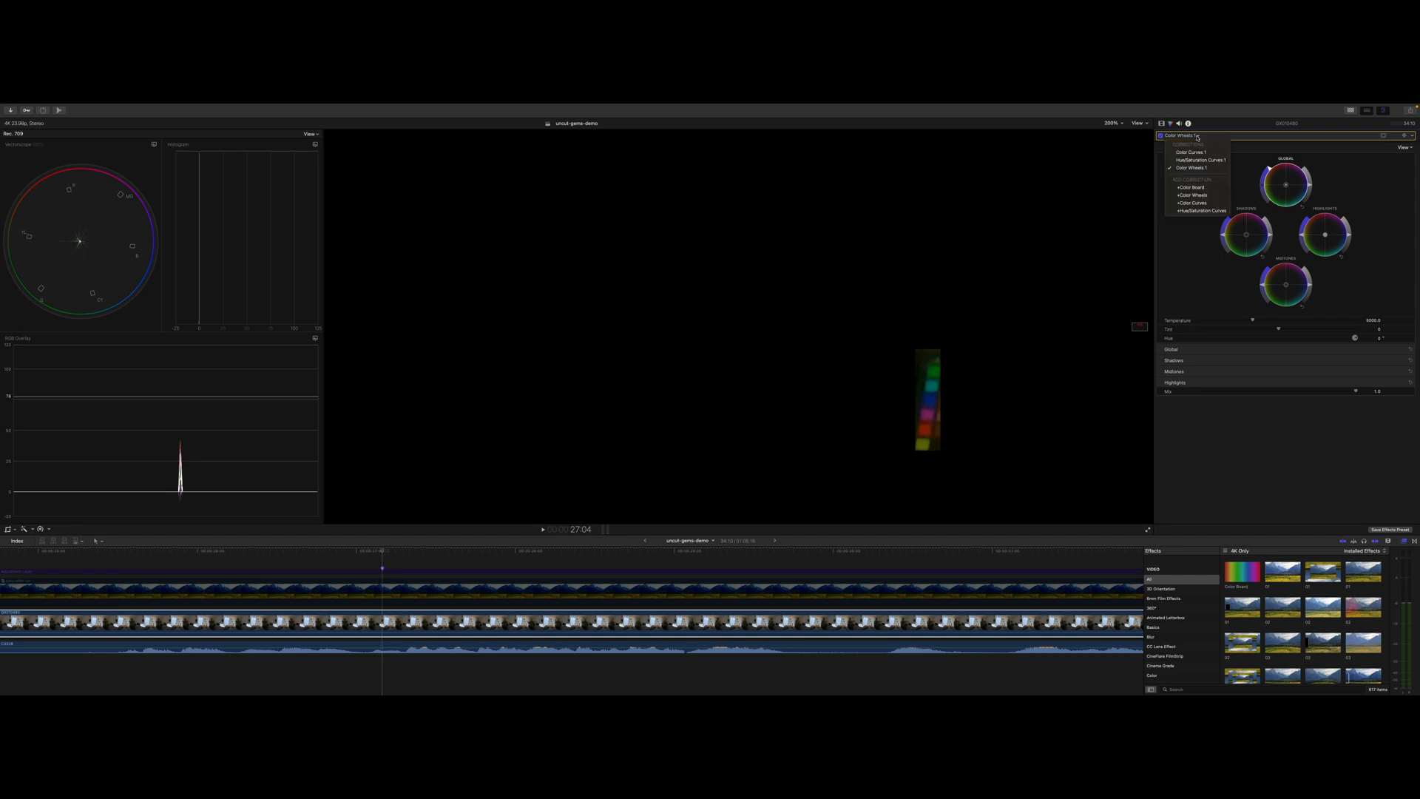
click(1209, 161)
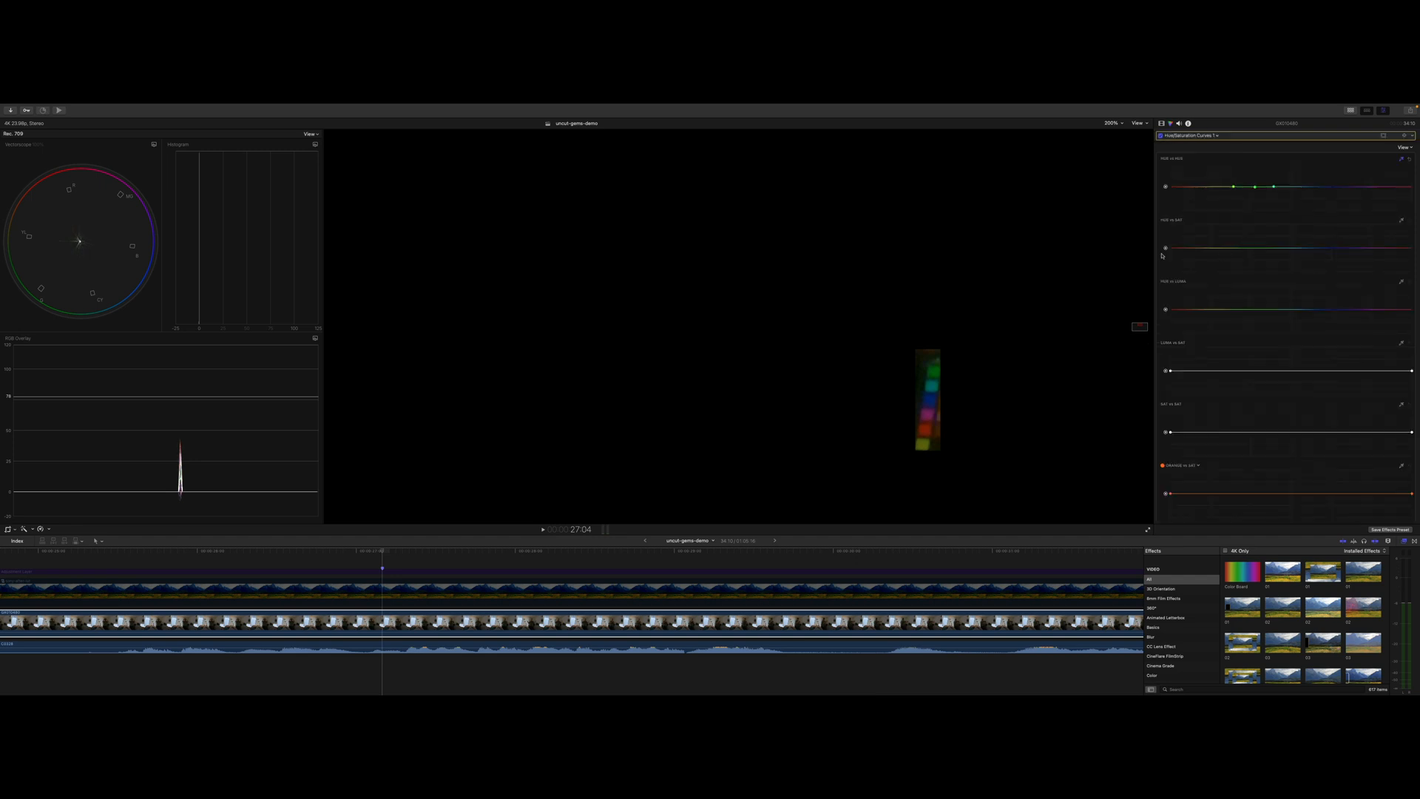
click(921, 399)
Bring the second-camera clip's Color Wheels saturation back down and reset its crop to the full frame
click(1162, 125)
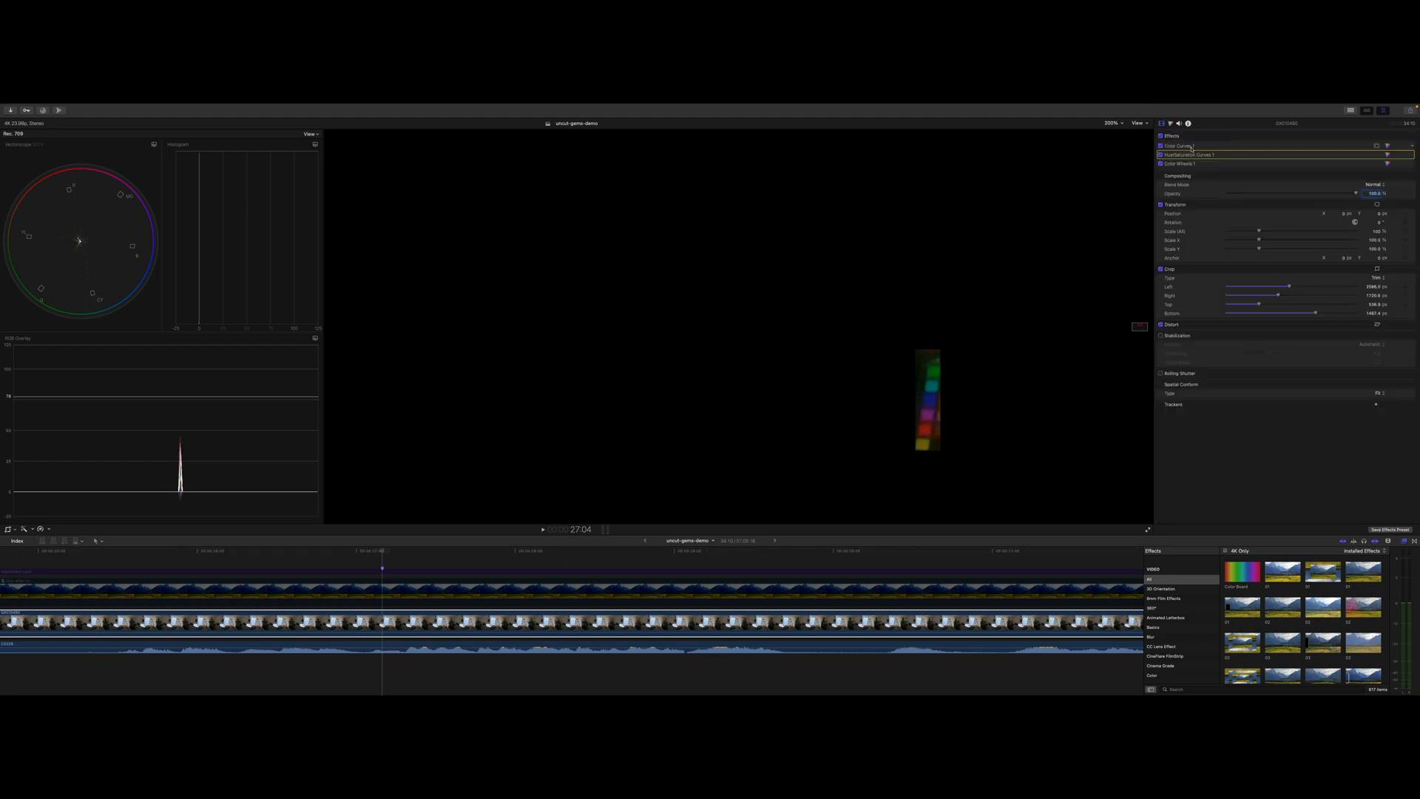
click(1172, 124)
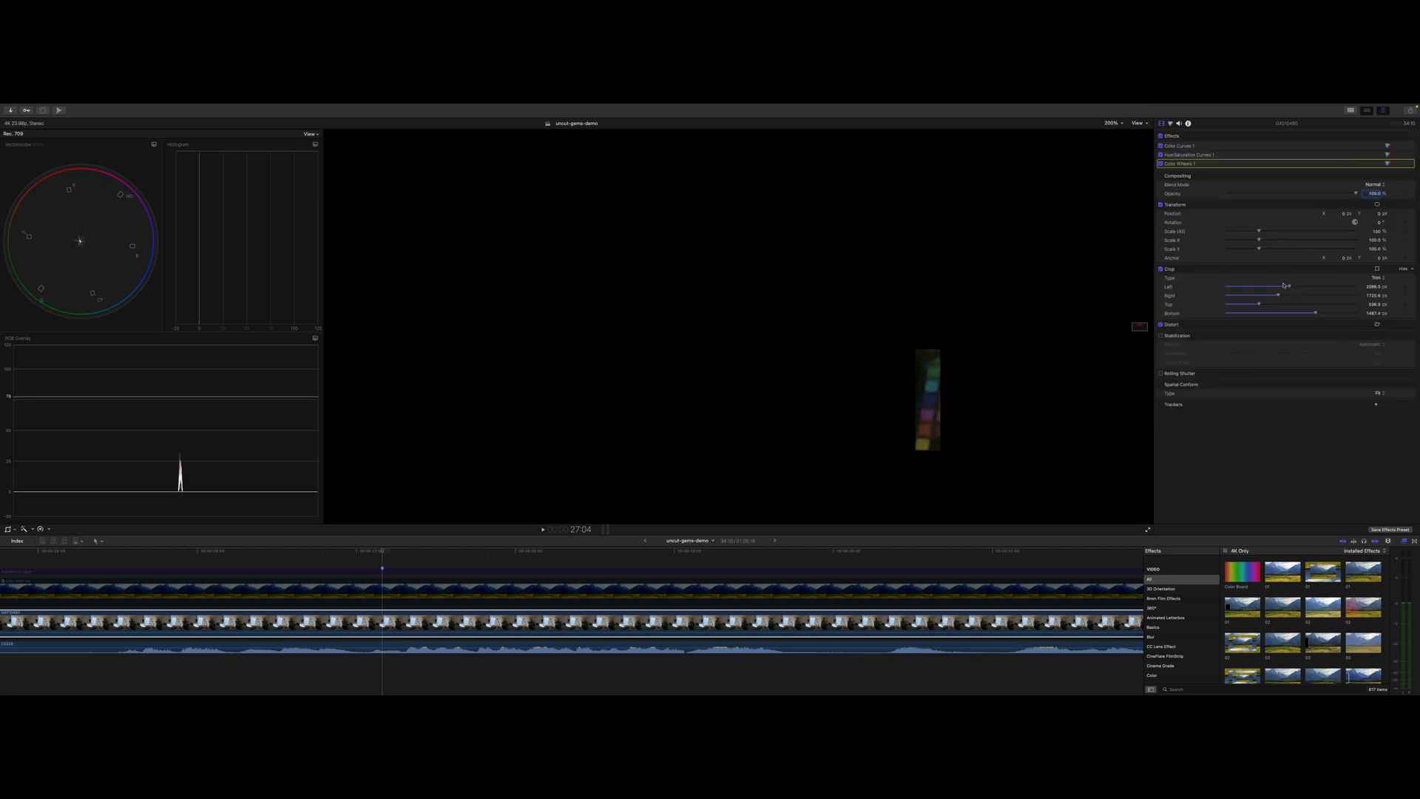
click(1373, 287)
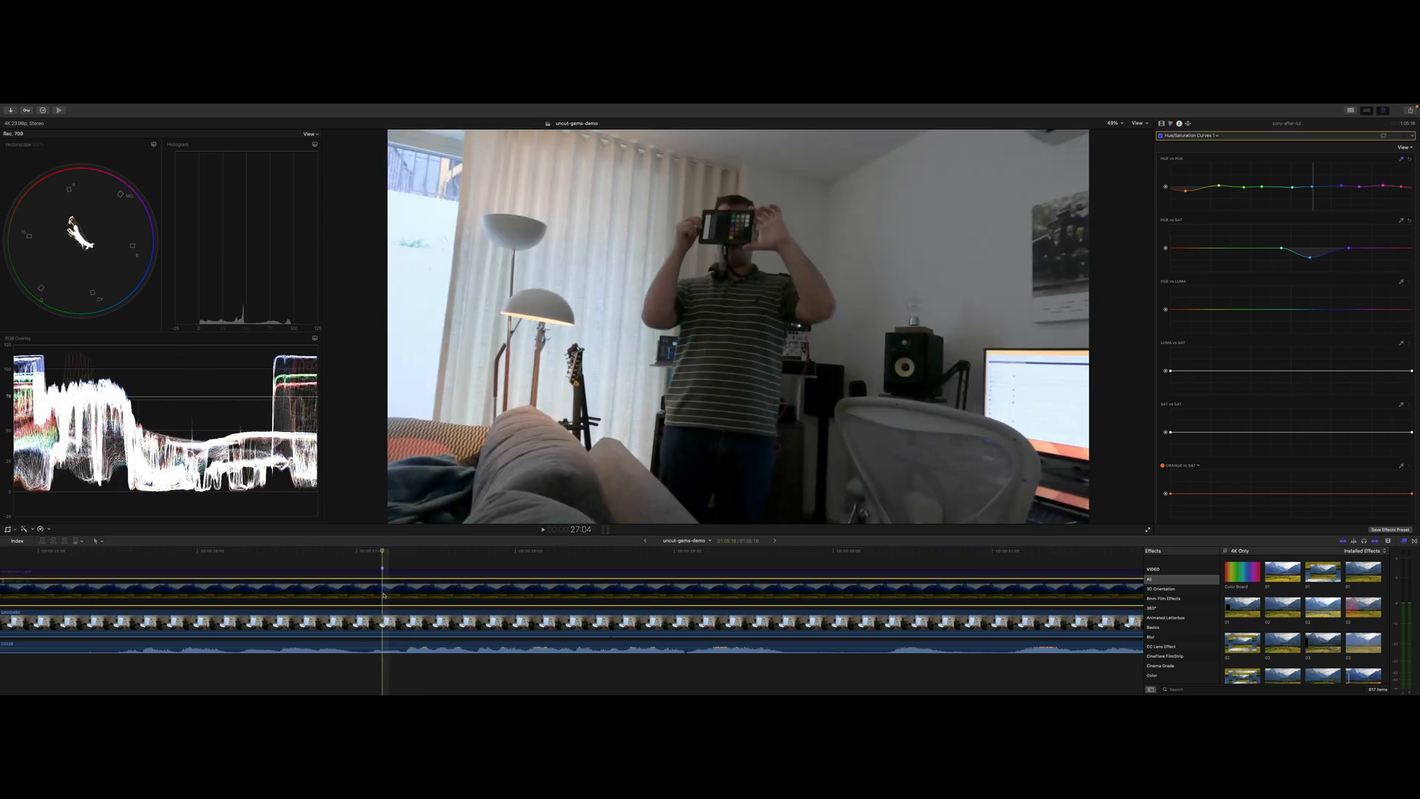
Toggle the compound clip to compare both cameras, leave it enabled and raise the midpoint of its red curve slightly
key(v)
key(v)
key(v)
key(v)
key(v)
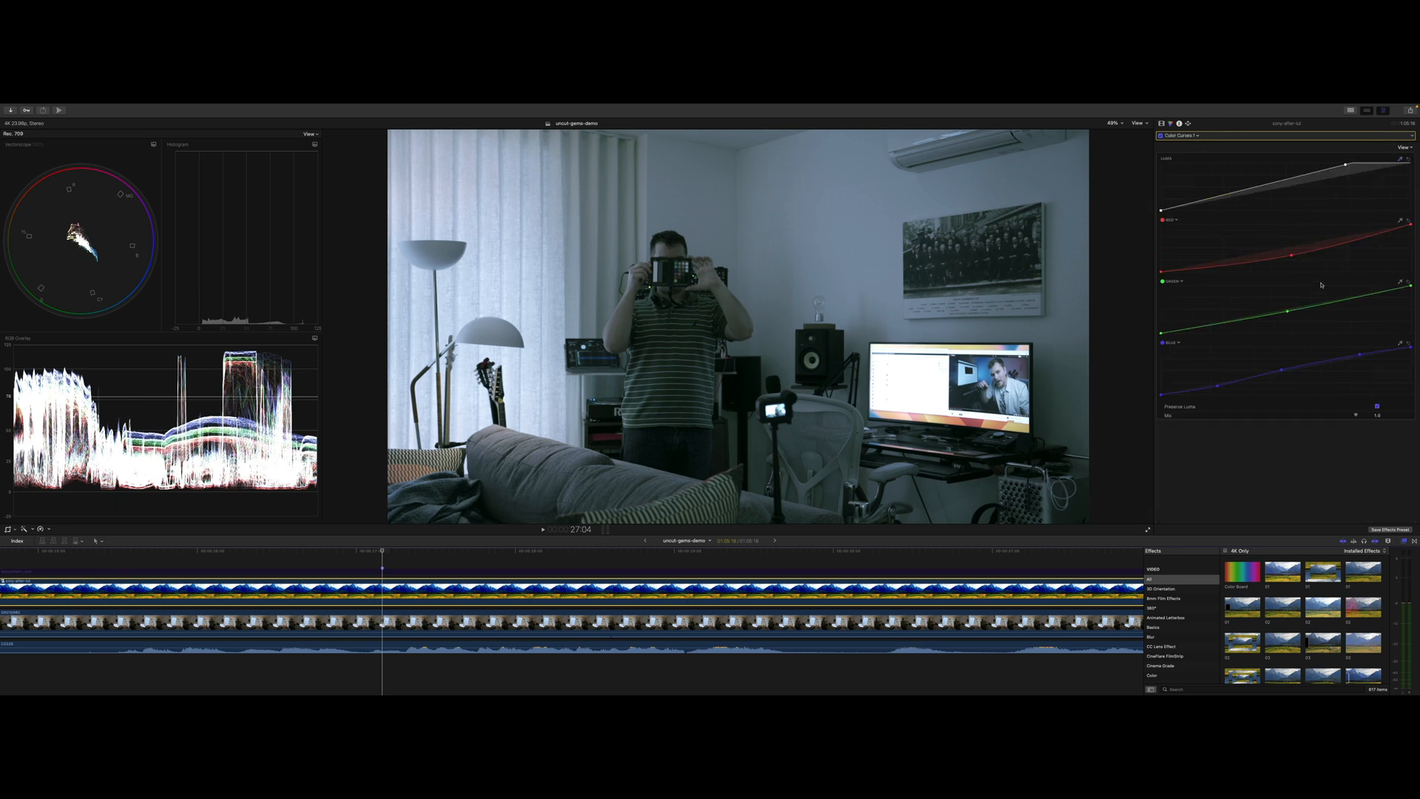
drag(1292, 257, 1290, 252)
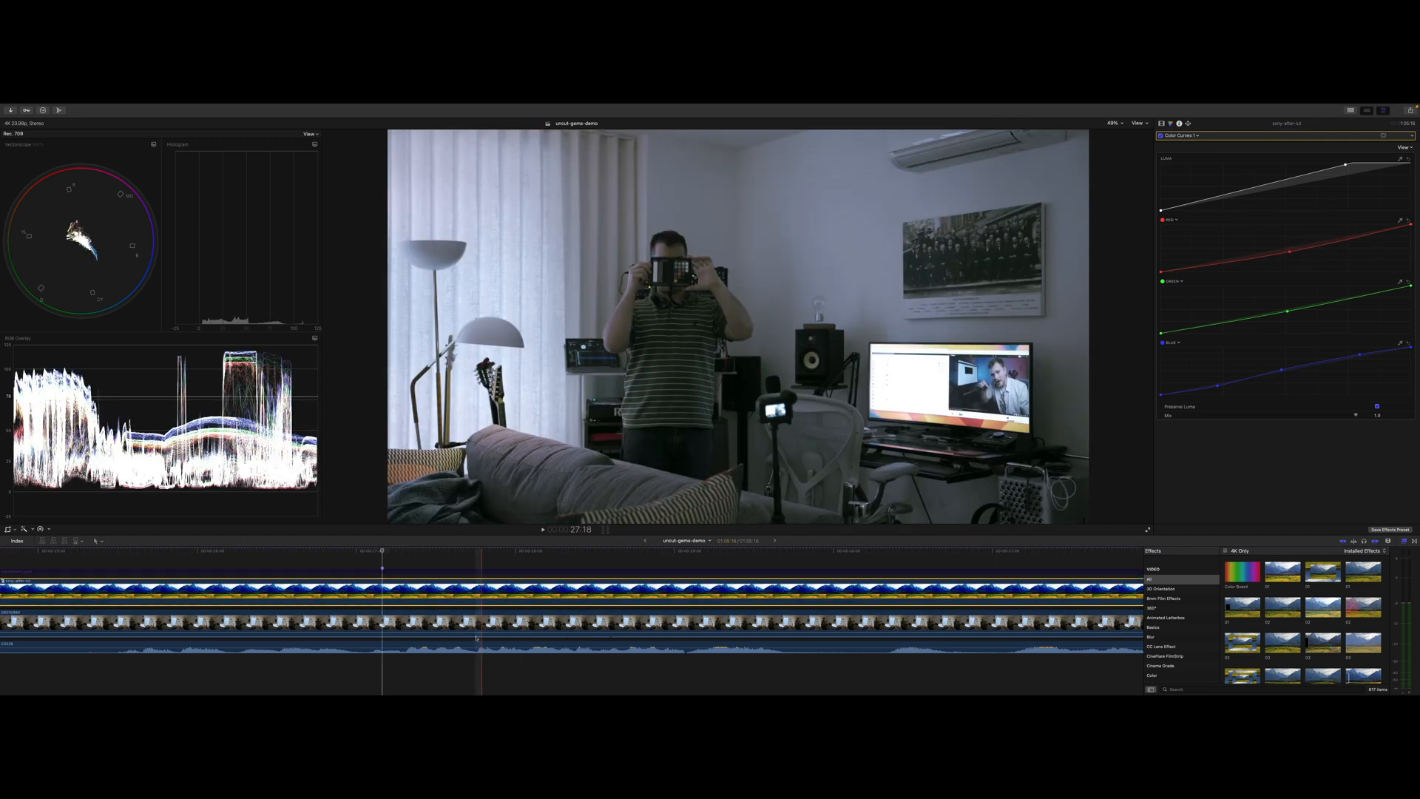
Toggle the compound clip against the second-camera clip again and enable the adjustment layer above them
key(v)
click(383, 619)
click(383, 587)
key(v)
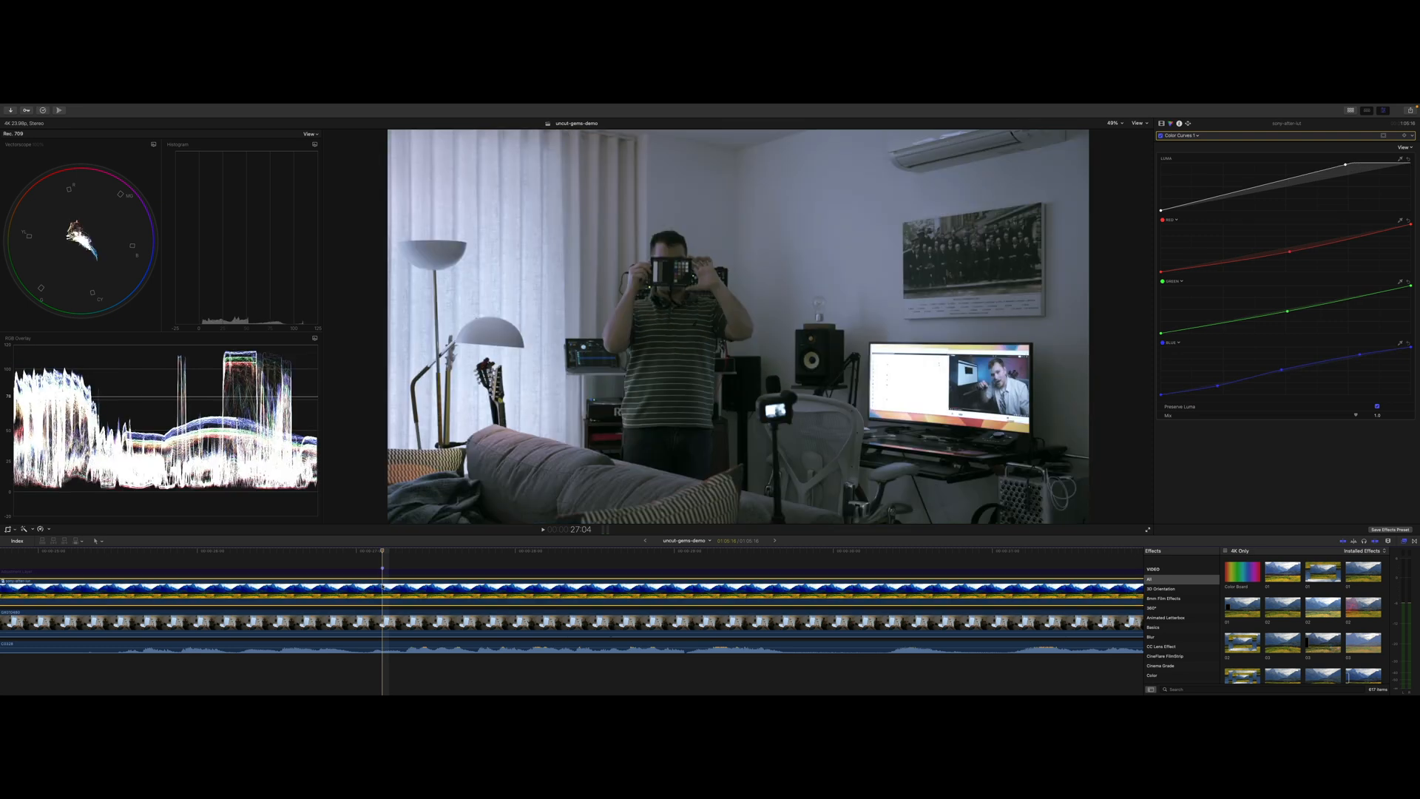
click(383, 574)
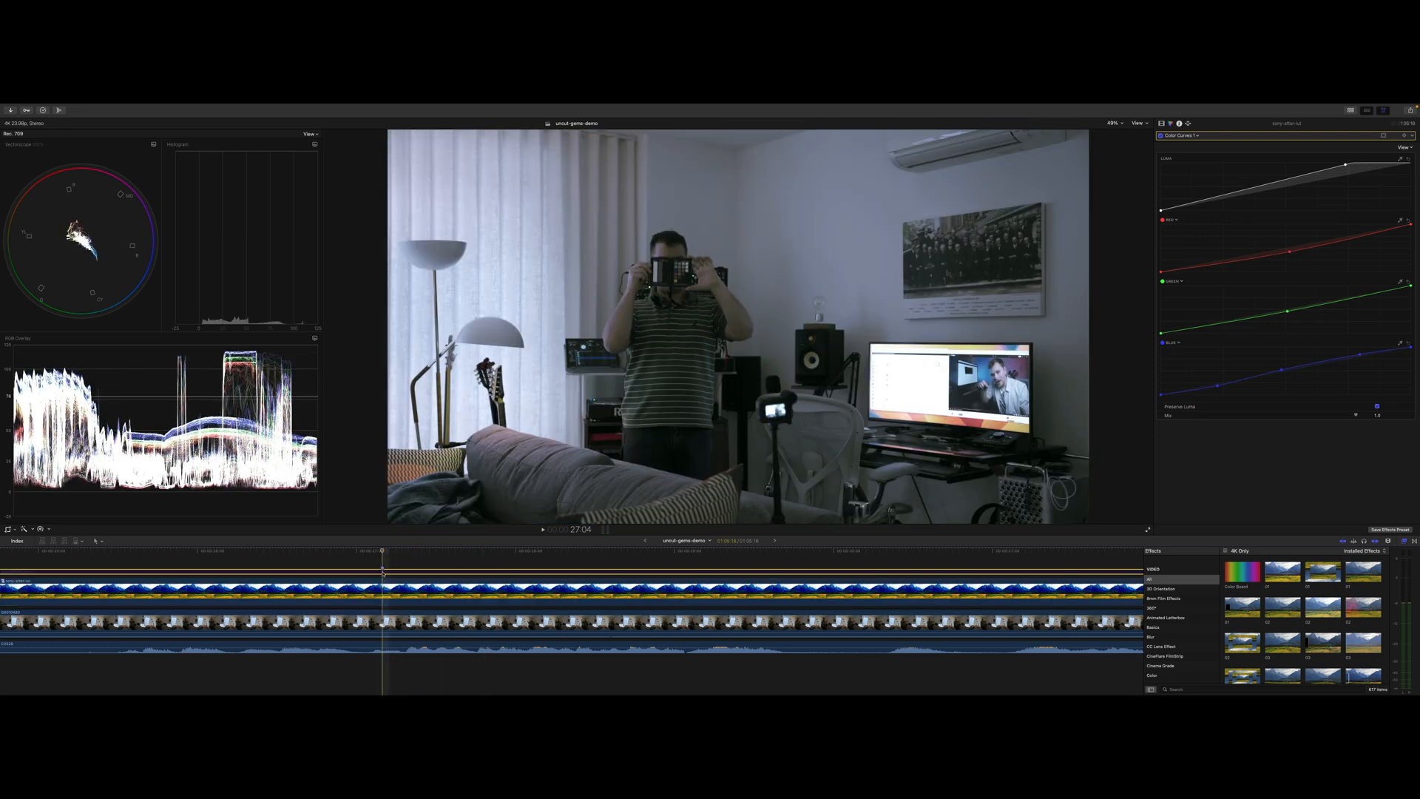
key(v)
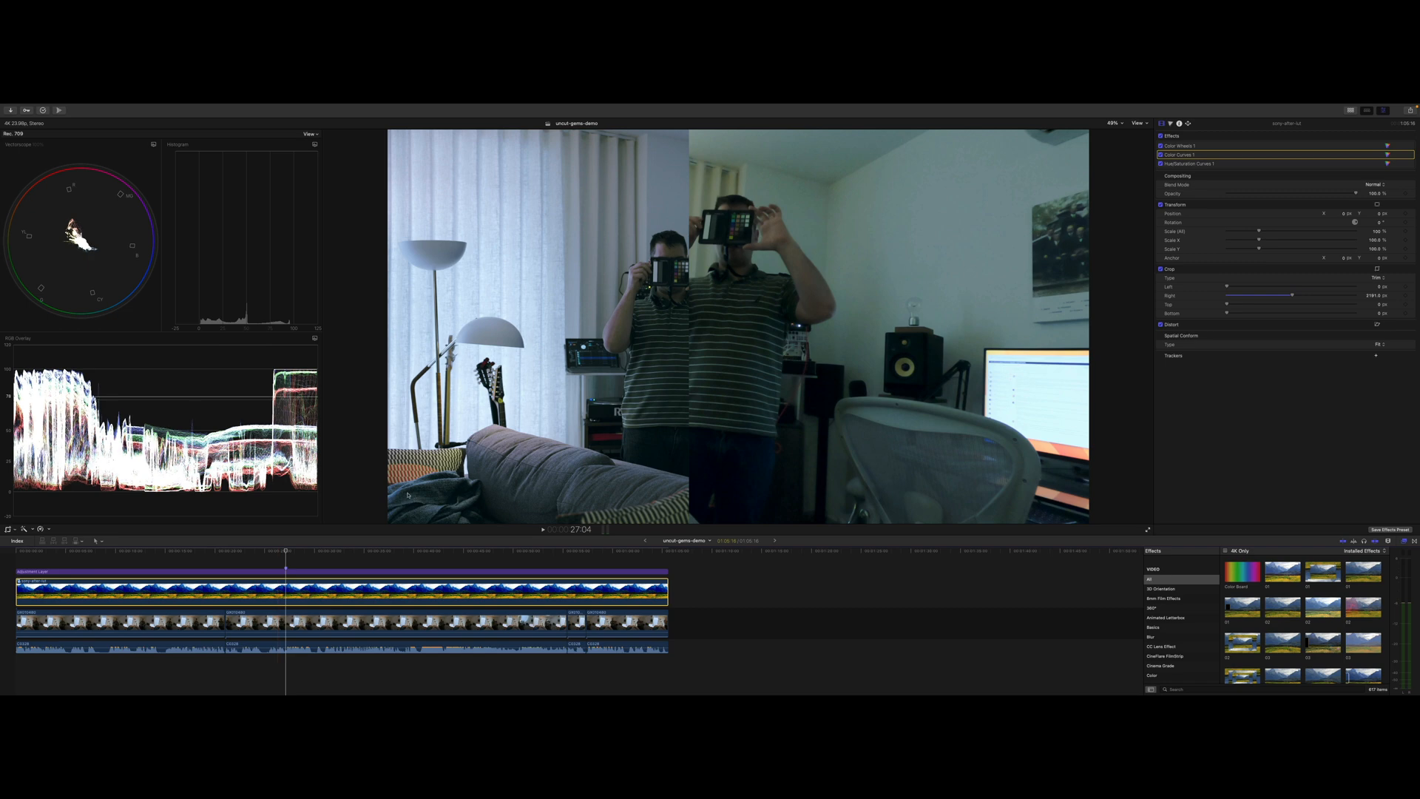